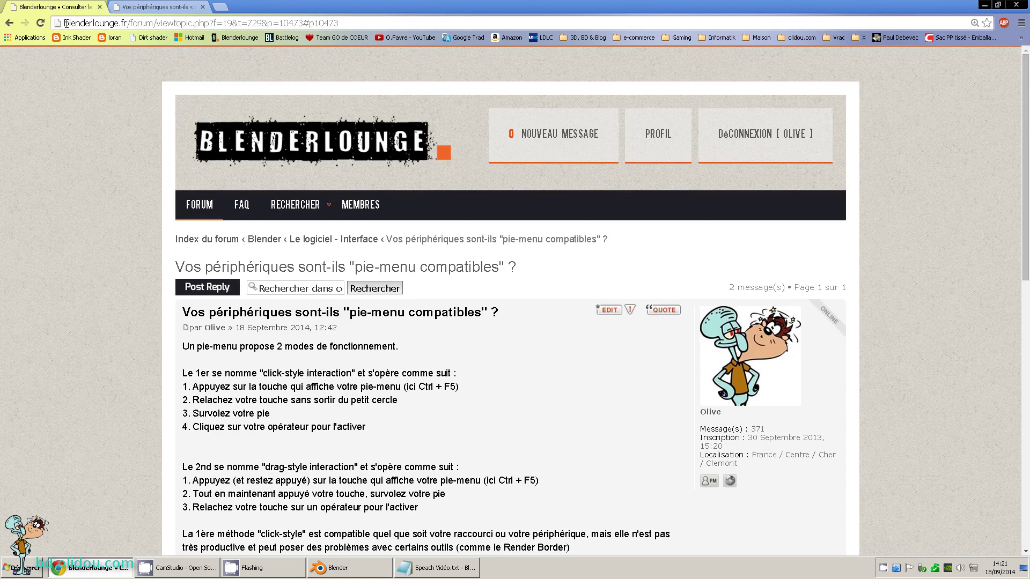
Review the Blenderlounge forum topic and the bd.olidou.com article on pie-menu compatibility, highlighting the web address of each page
drag(339, 23, 42, 30)
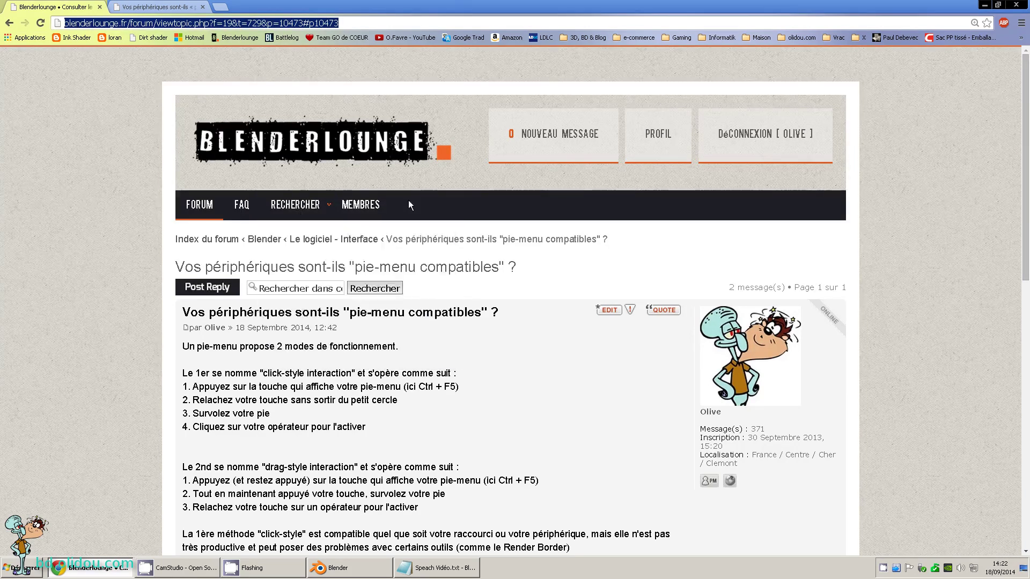
click(154, 7)
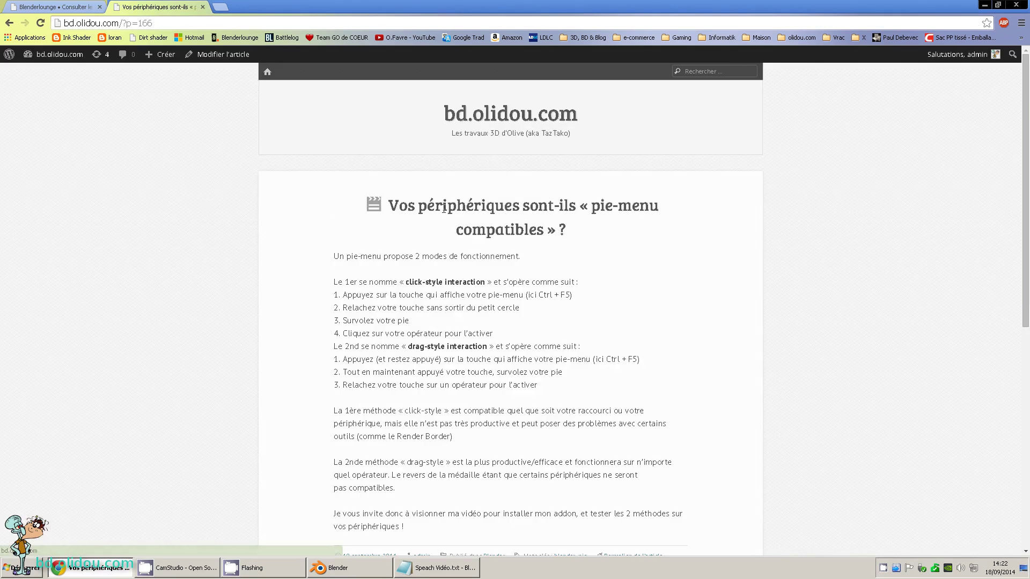
scroll(1028, 181, down, 1)
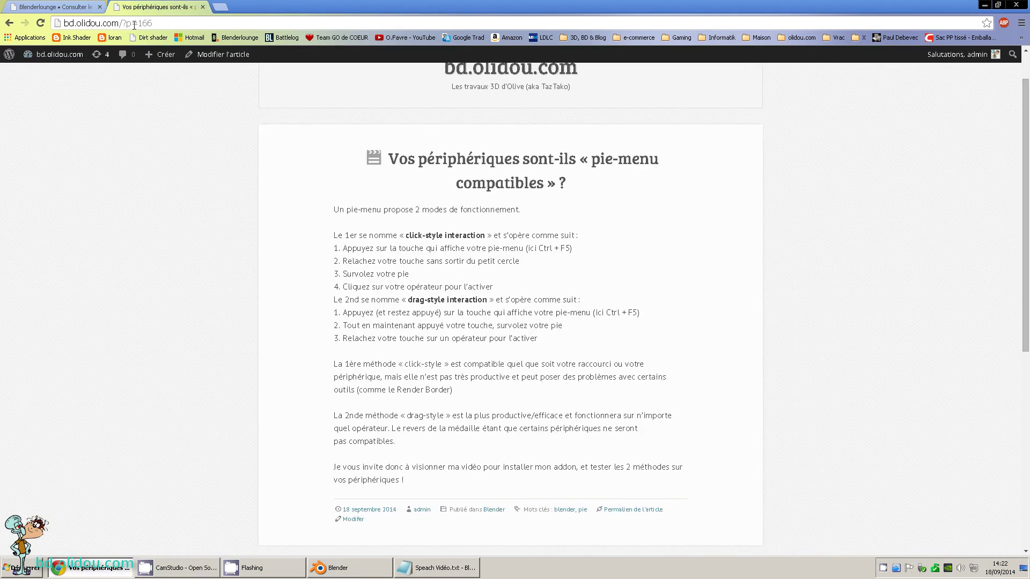
drag(153, 22, 65, 23)
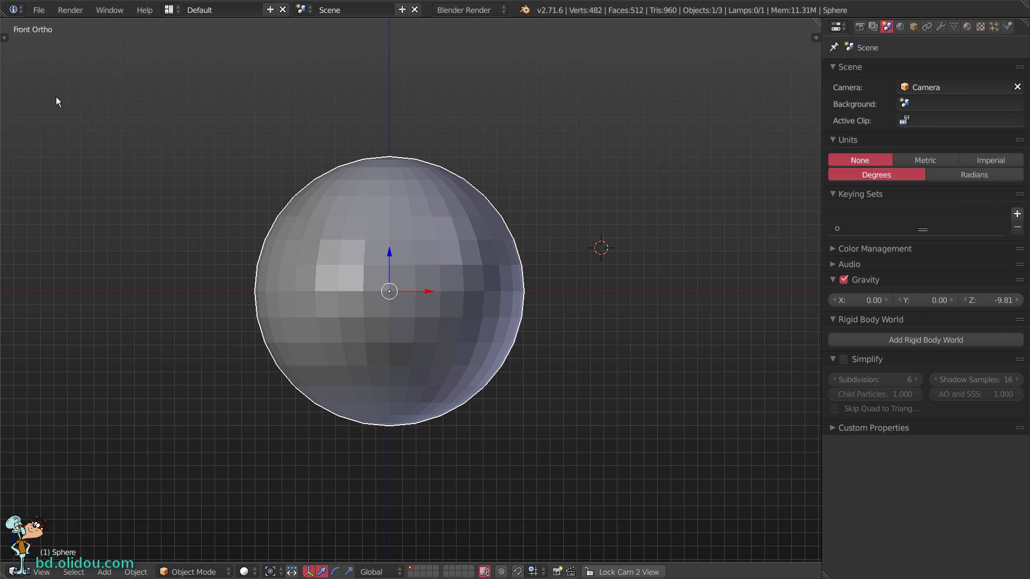
Switch to Blender and install the add-on file TazTako_Test_PieMenu_RenderBorder.py through the user preferences
click(38, 9)
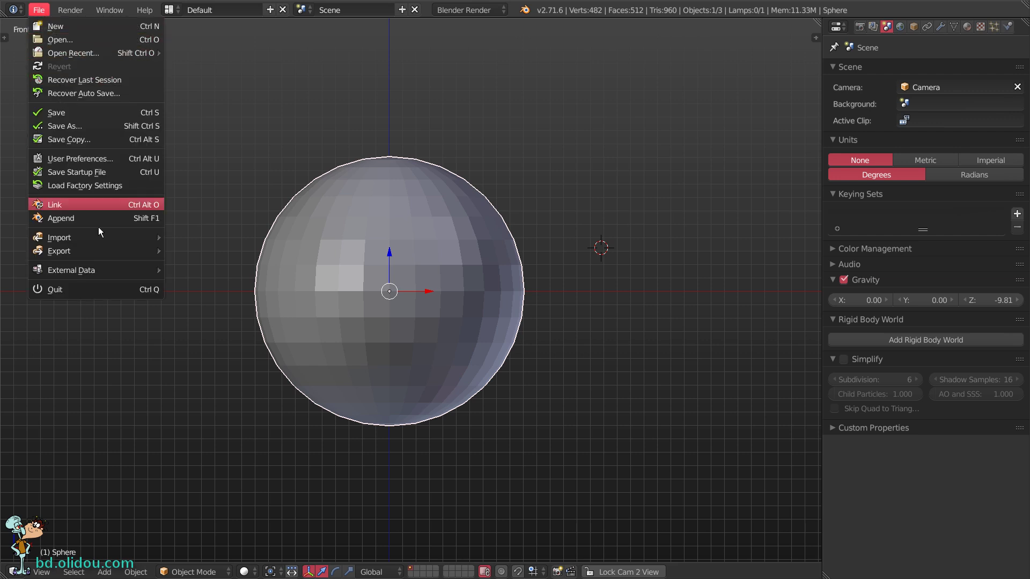
click(94, 159)
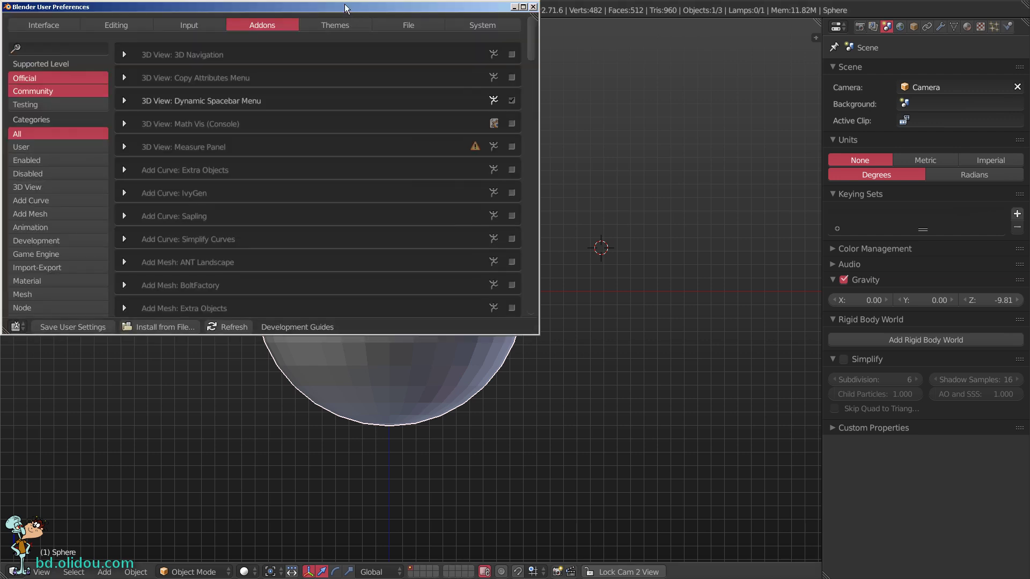
drag(345, 4, 499, 77)
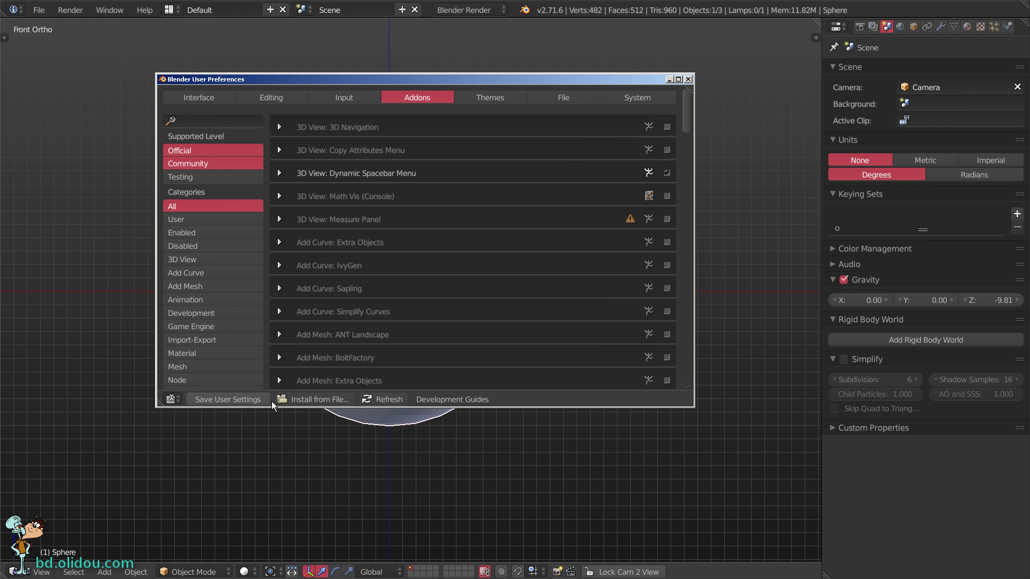
click(310, 396)
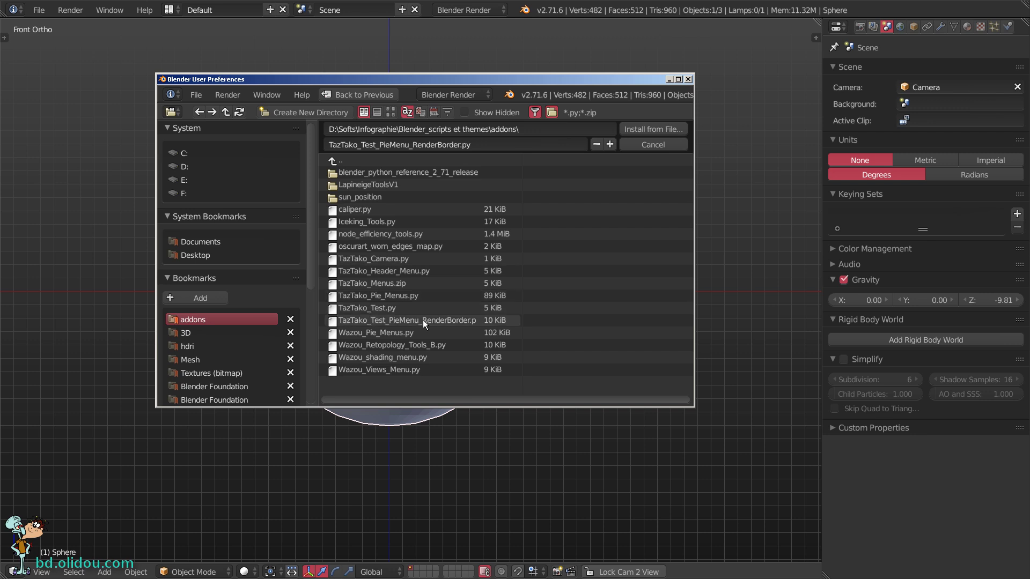
click(355, 320)
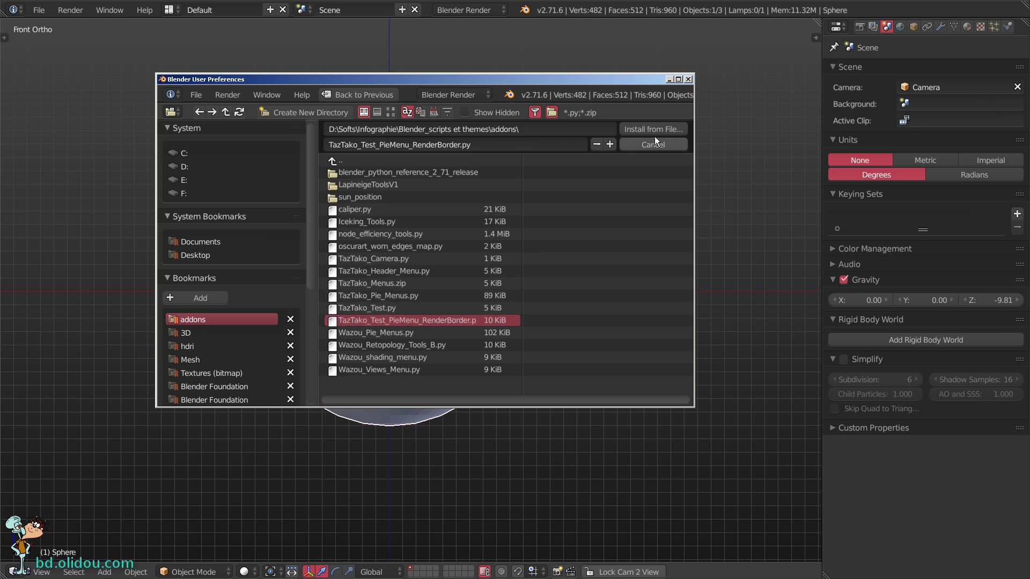
click(650, 129)
Enable the pie-menu test add-on, expand its description, and turn on displaying that description in the Scene properties
click(279, 127)
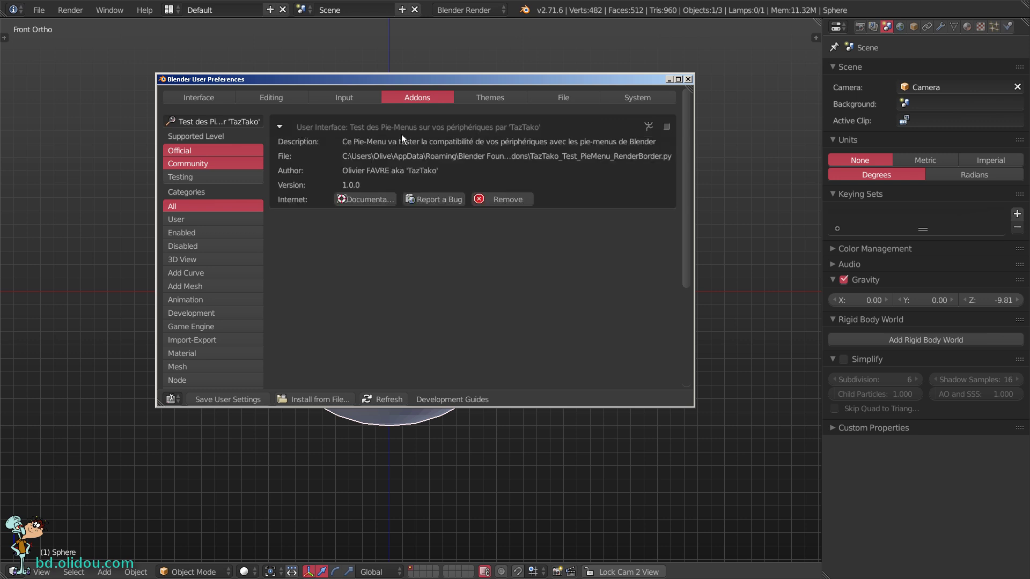
click(666, 127)
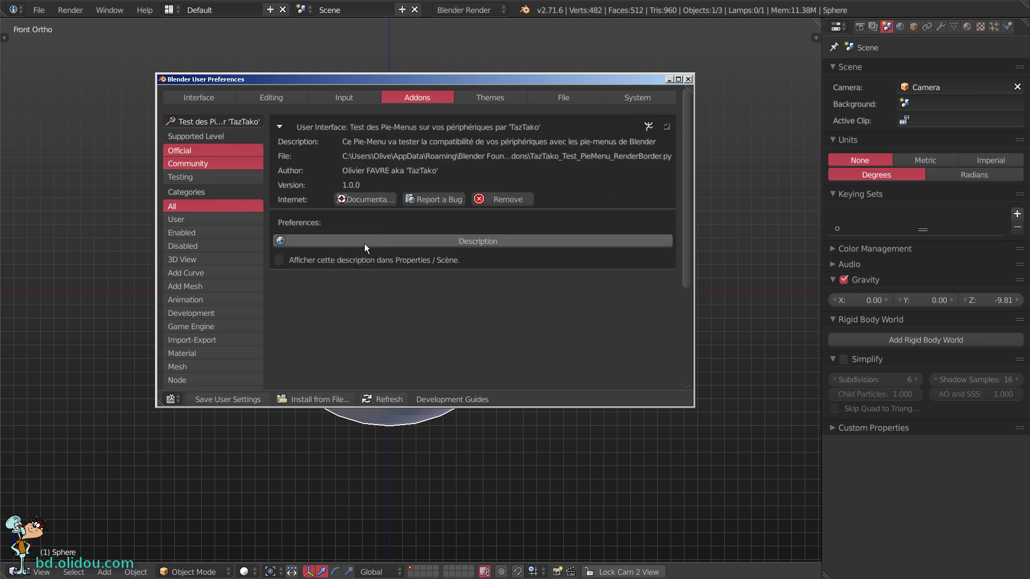
click(575, 239)
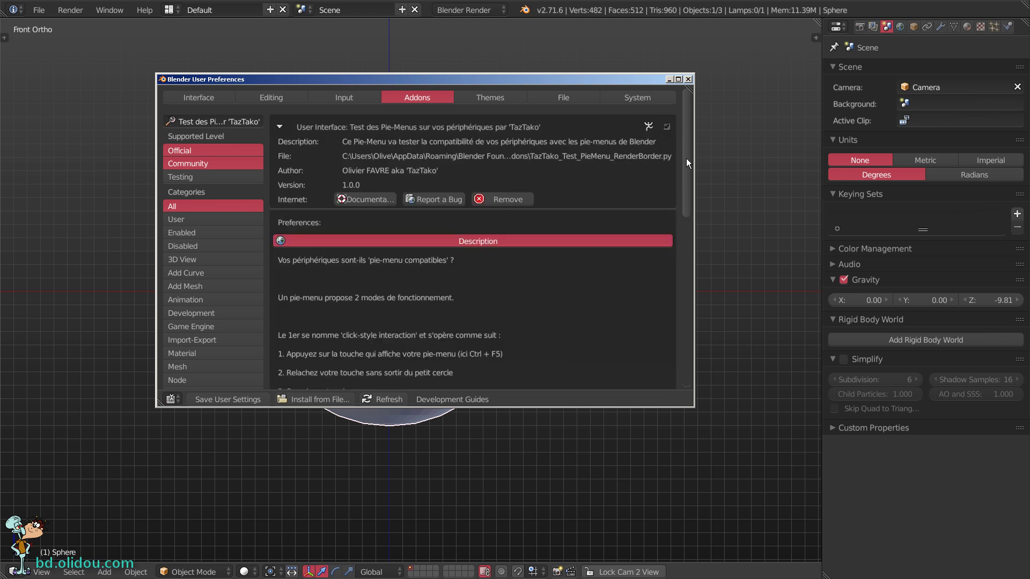
drag(687, 159, 706, 374)
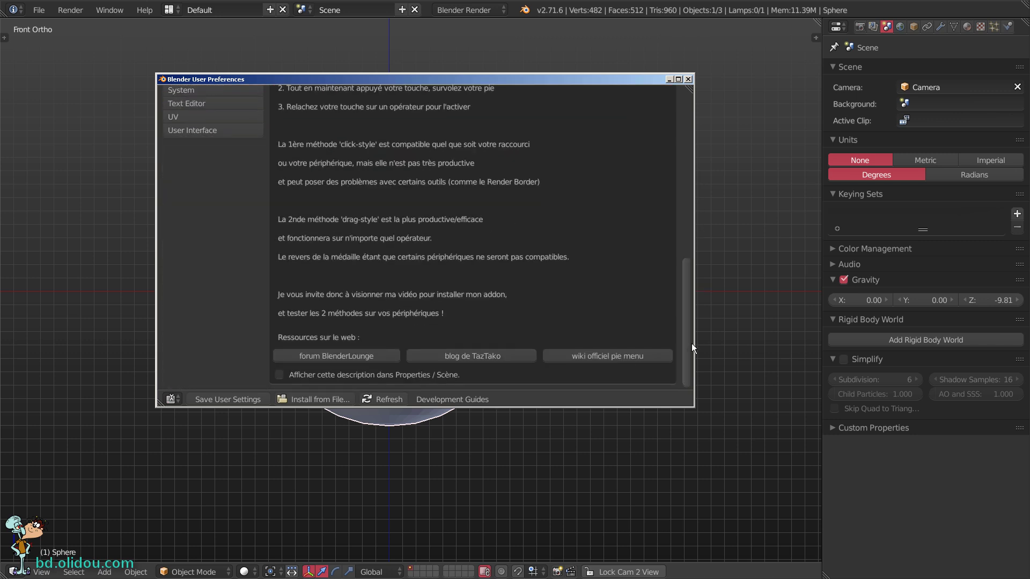
click(280, 374)
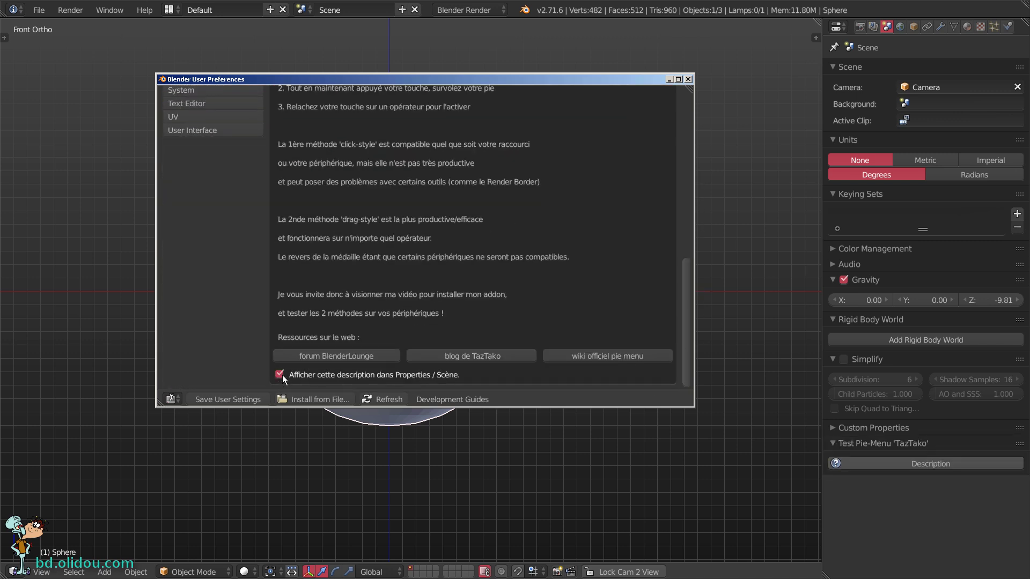
View the add-on's description in the Scene properties and collapse its Test Pie-Menu section
click(866, 162)
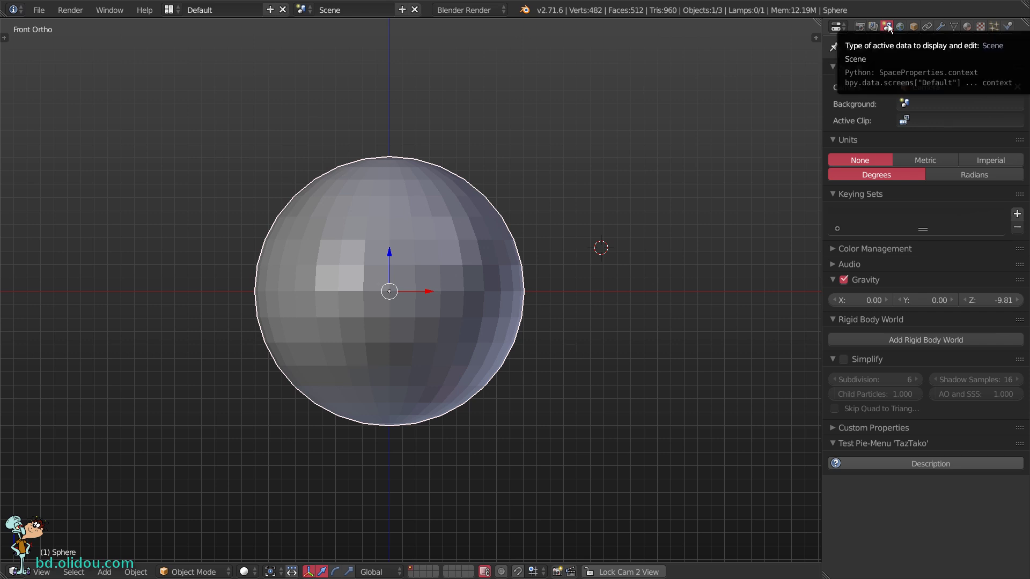
click(887, 463)
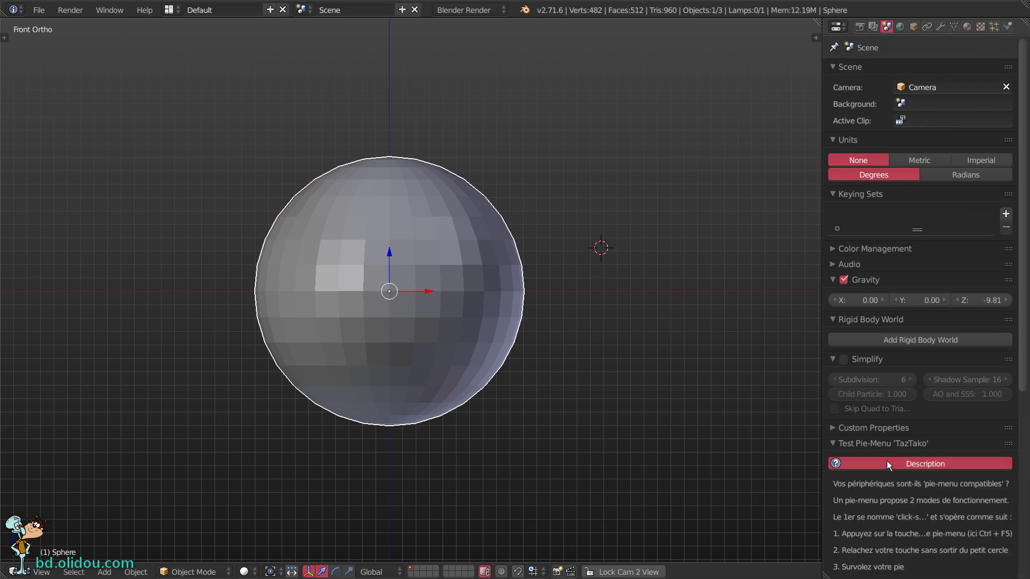
click(834, 443)
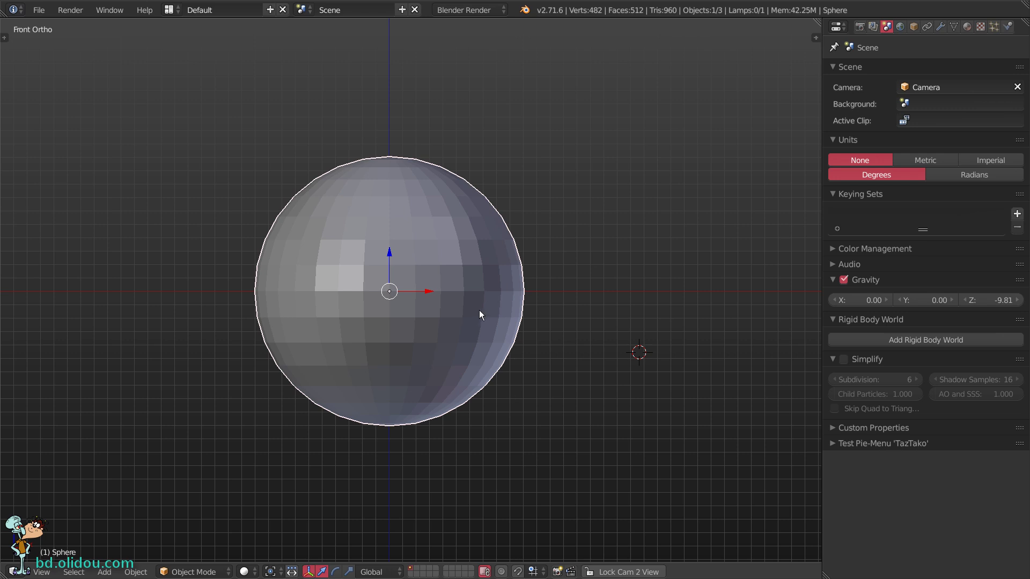
Test the Render Border pie menu by switching the viewport to Rendu Cycles and back to Affichage Solid
key(ctrl+b)
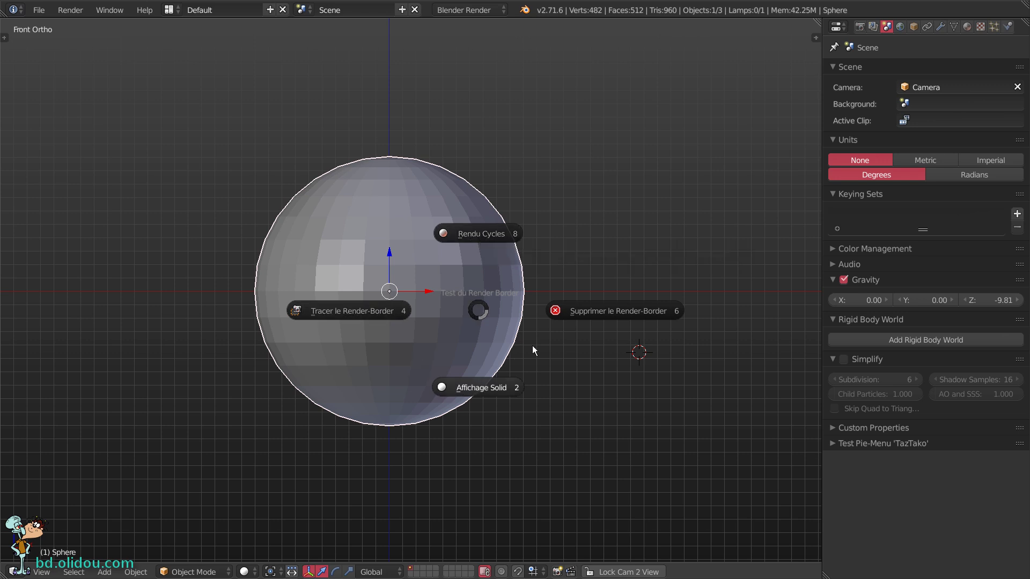
click(481, 232)
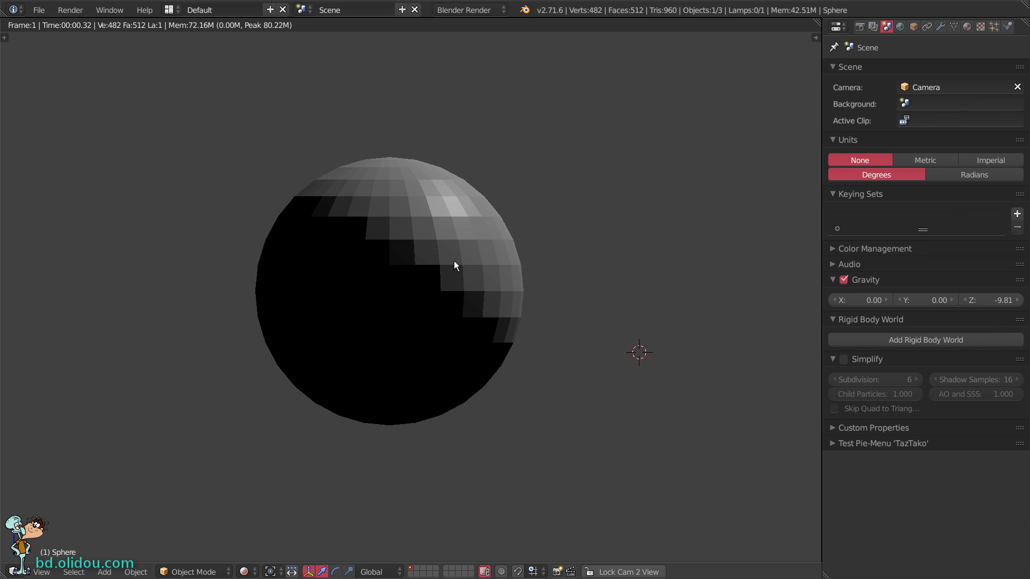
key(ctrl+b)
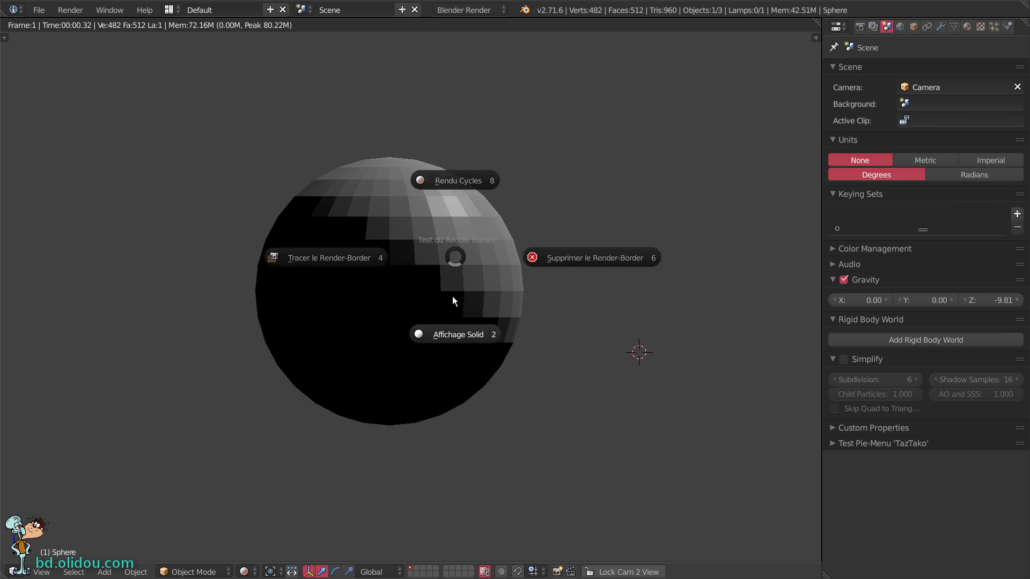
click(454, 324)
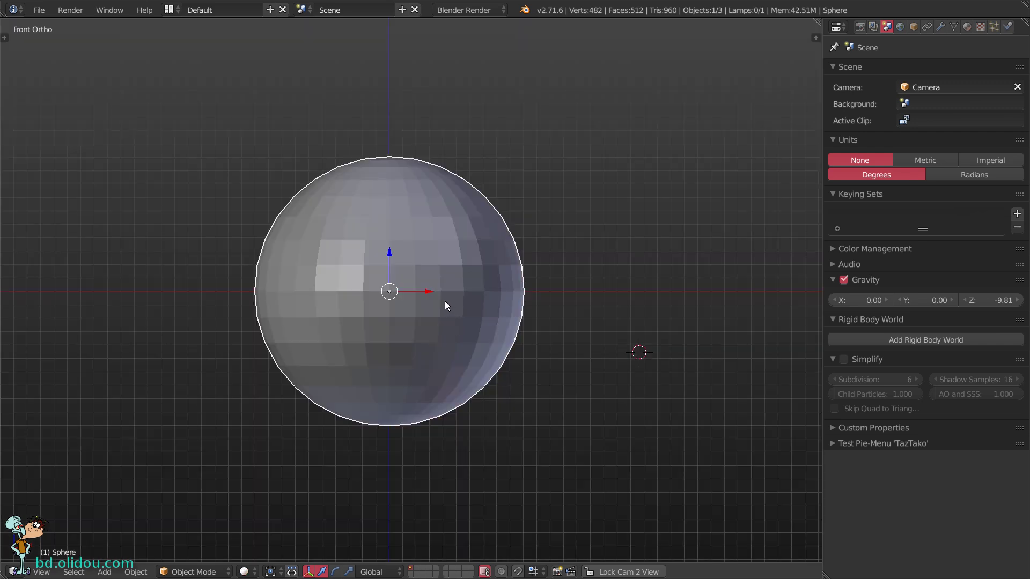
Place the 3D cursor beside the sphere and repeat the pie-menu test with Rendu Cycles and Affichage Solid, finishing with another cursor placement
click(551, 305)
key(ctrl+b)
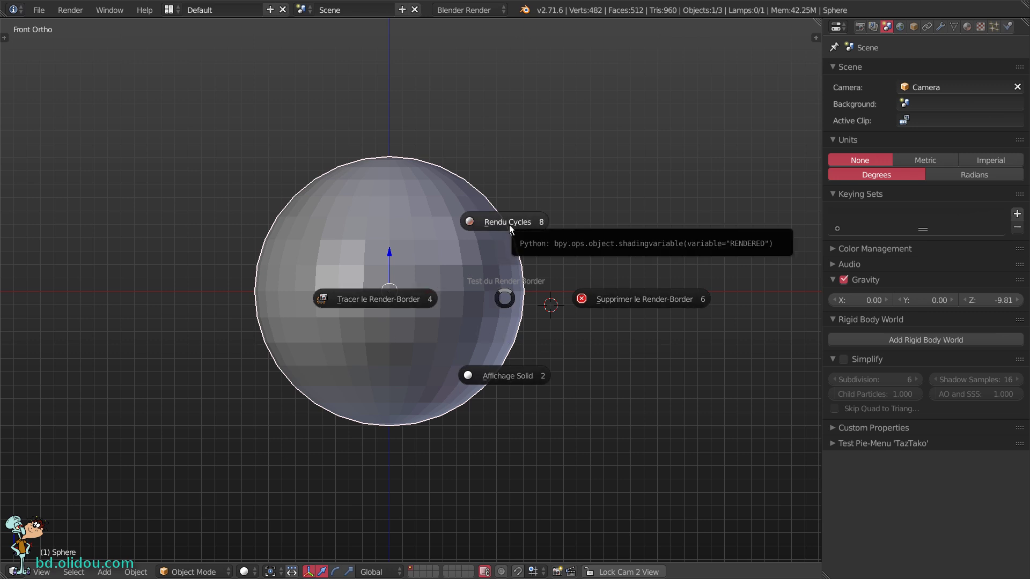
click(503, 248)
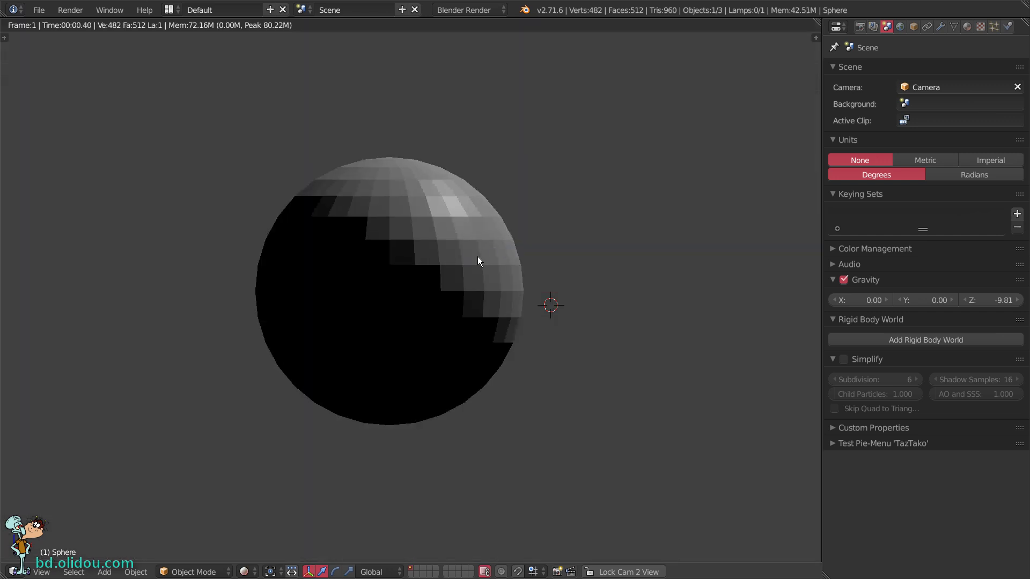
key(z)
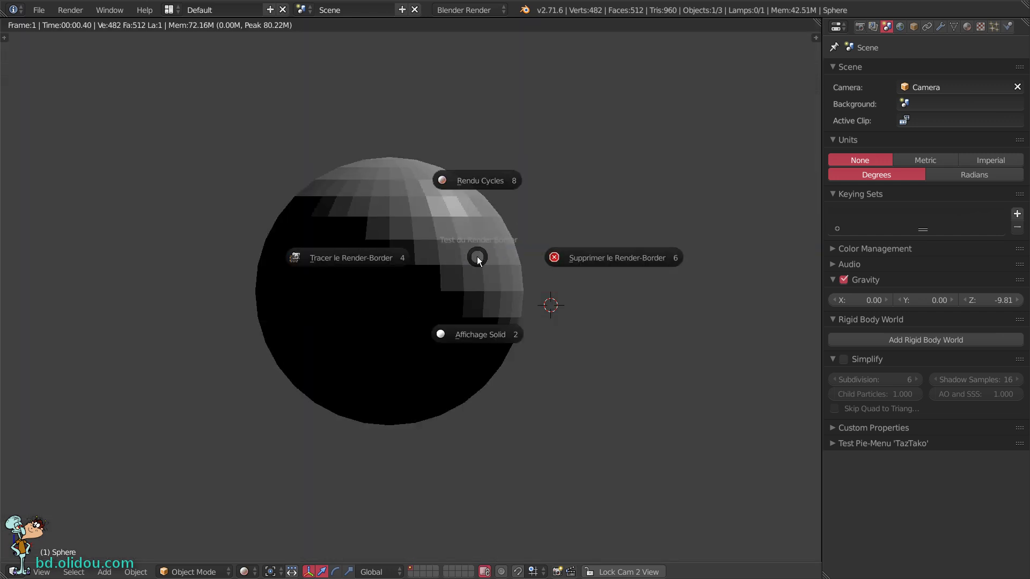
click(479, 304)
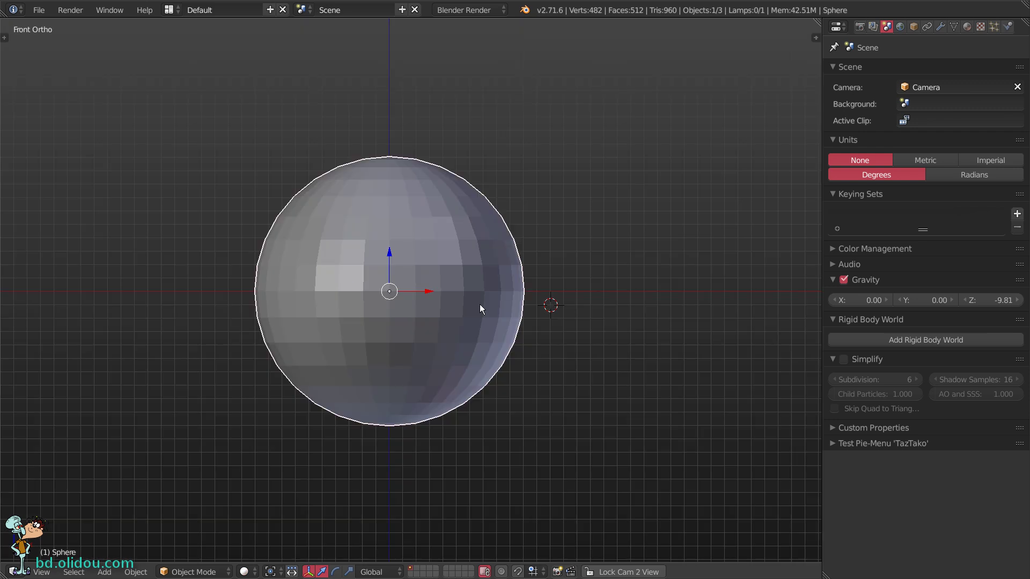
click(646, 451)
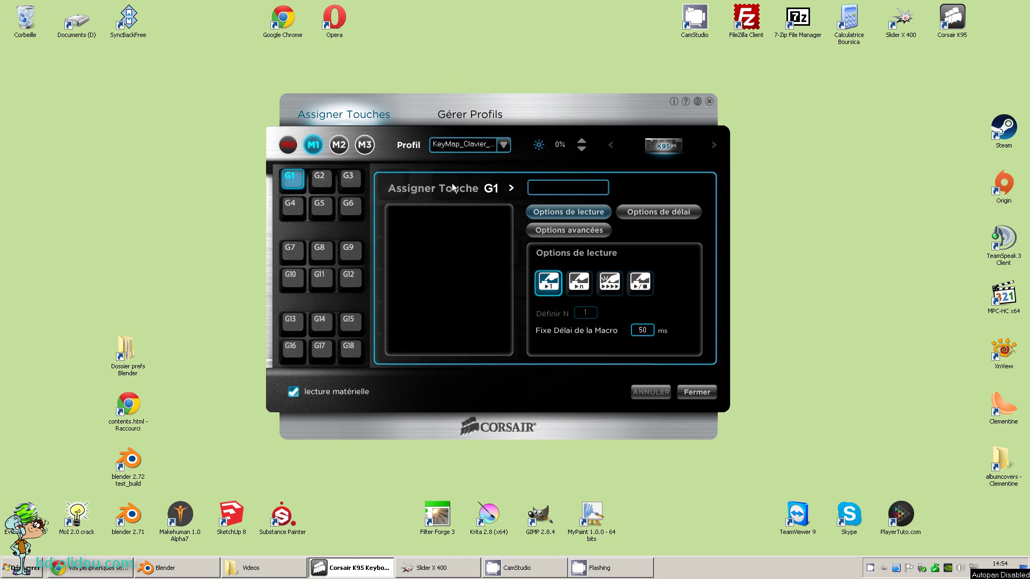
Record a left Ctrl + F5 macro for key G1 in the Corsair K95 software, choose the third playback mode, and close the window
click(288, 149)
key(ctrl)
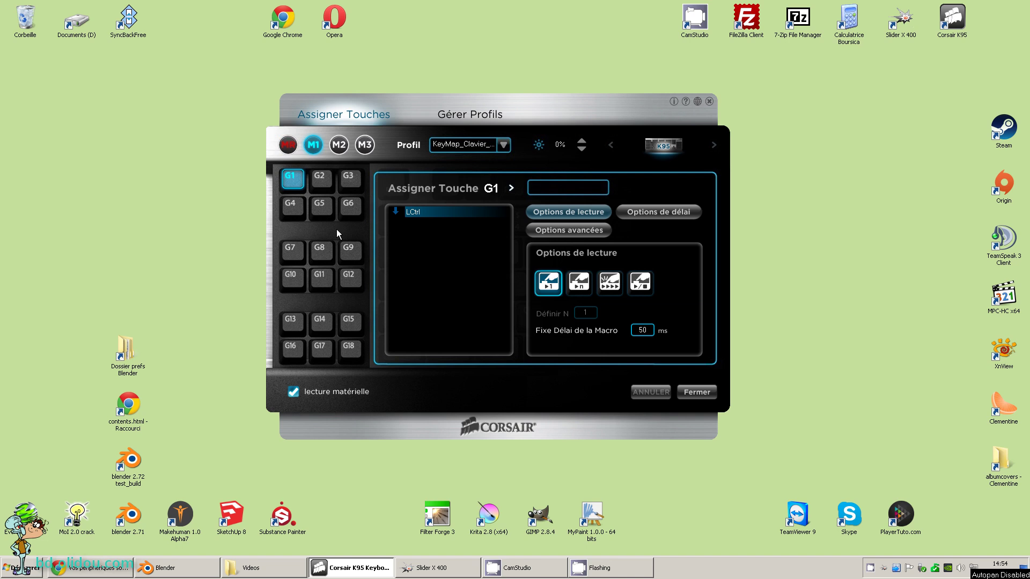
key(F5)
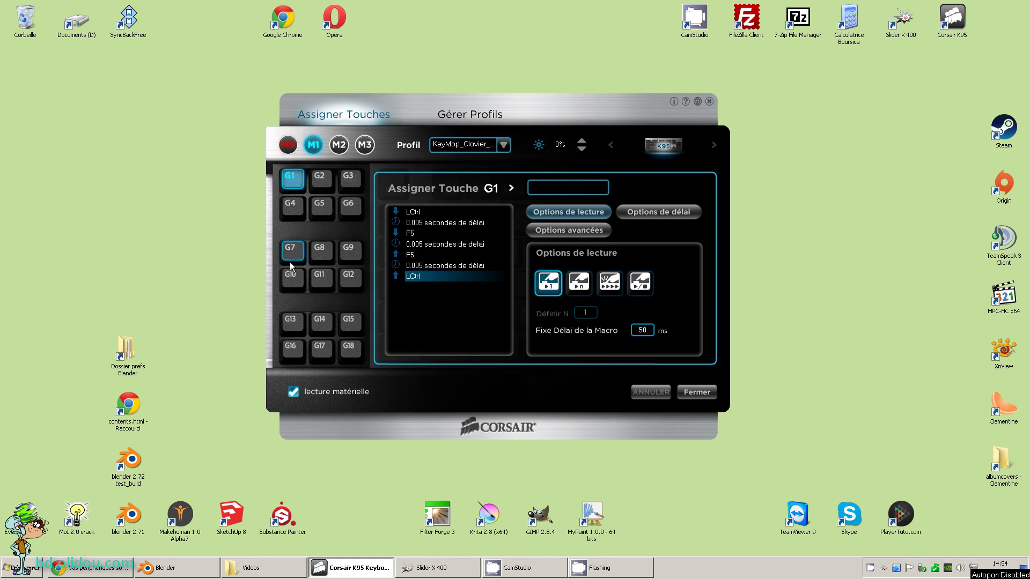
click(290, 145)
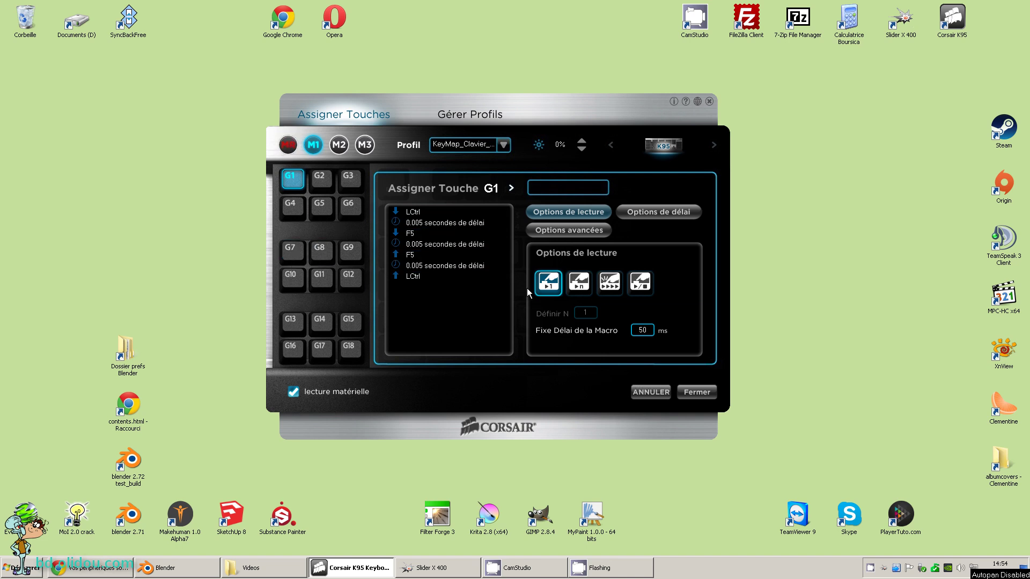
click(610, 286)
click(704, 393)
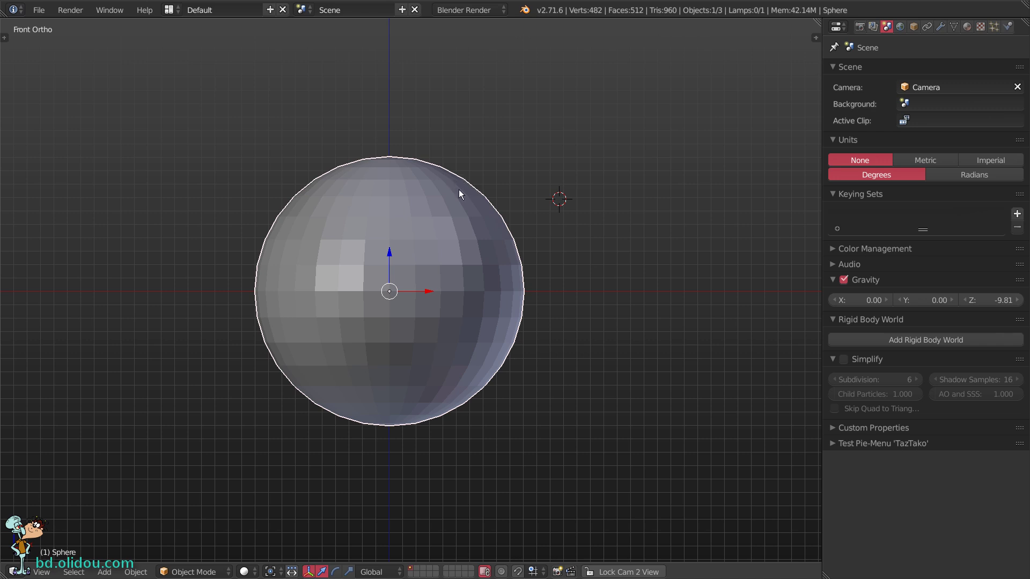
Use the Render Border pie menu to switch the viewport to Rendu Cycles, back to Affichage Solid, and again to Rendu Cycles
key(ctrl+b)
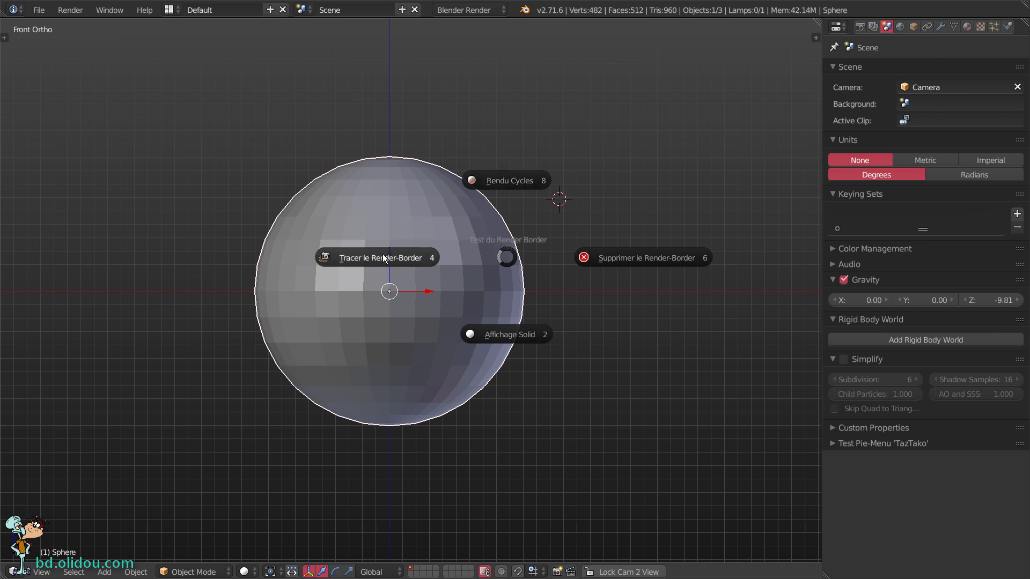
click(512, 188)
key(ctrl+b)
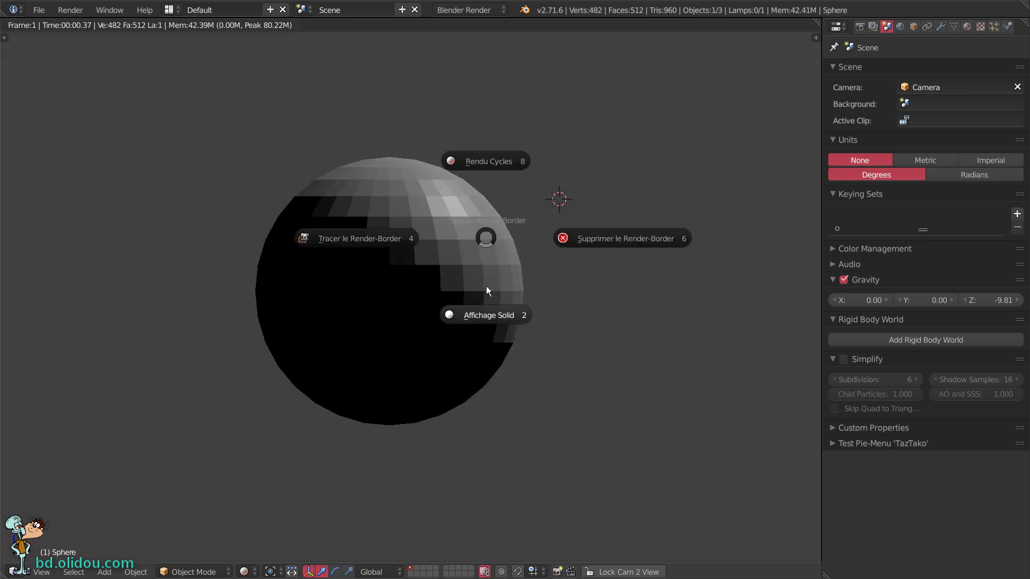
click(495, 314)
key(ctrl+b)
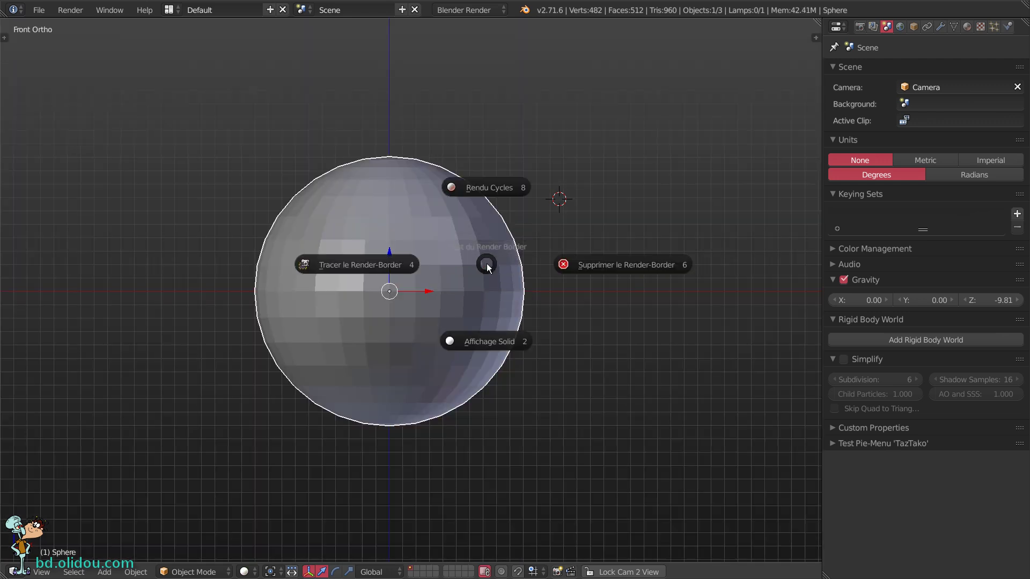
click(490, 185)
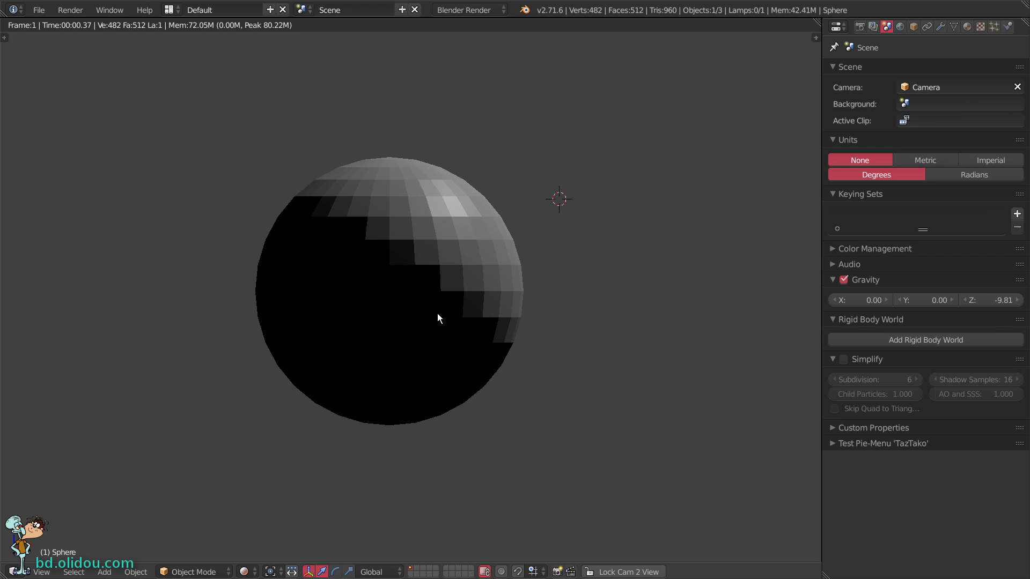
Try the Render Border pie menu repeatedly over the rendered sphere, including the Tracer le Render-Border option
key(ctrl+b)
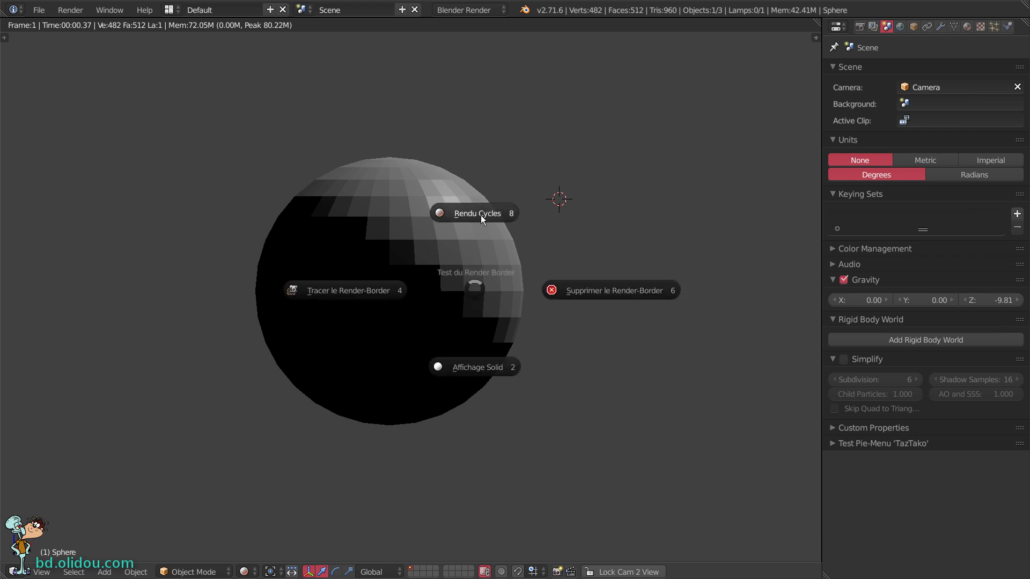
click(474, 287)
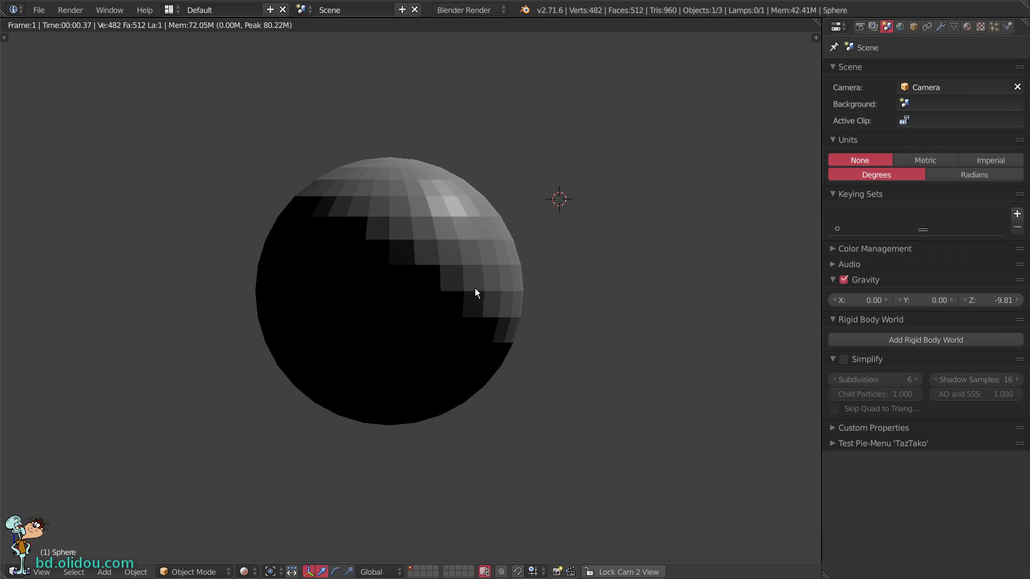
key(ctrl+b)
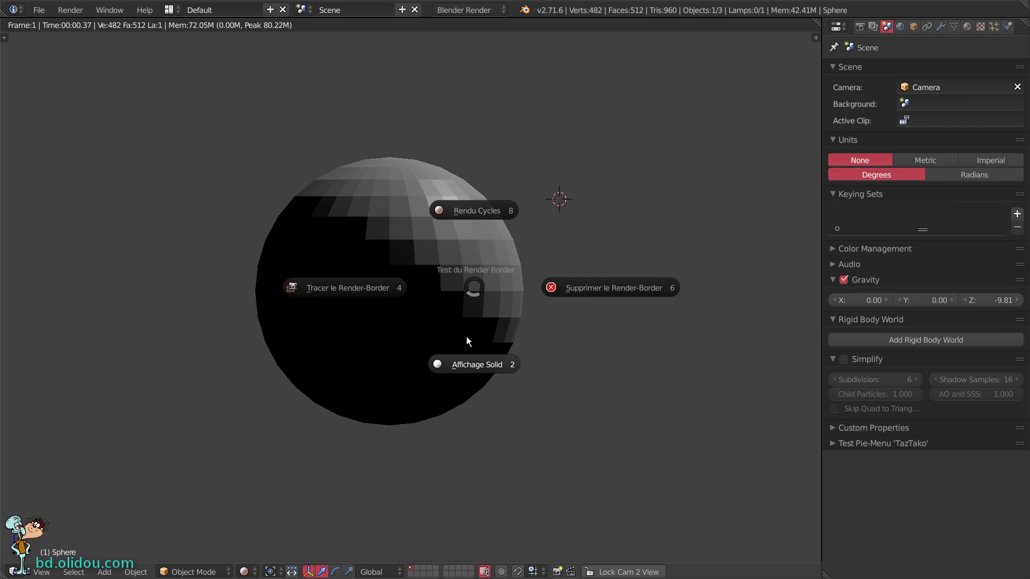
click(475, 287)
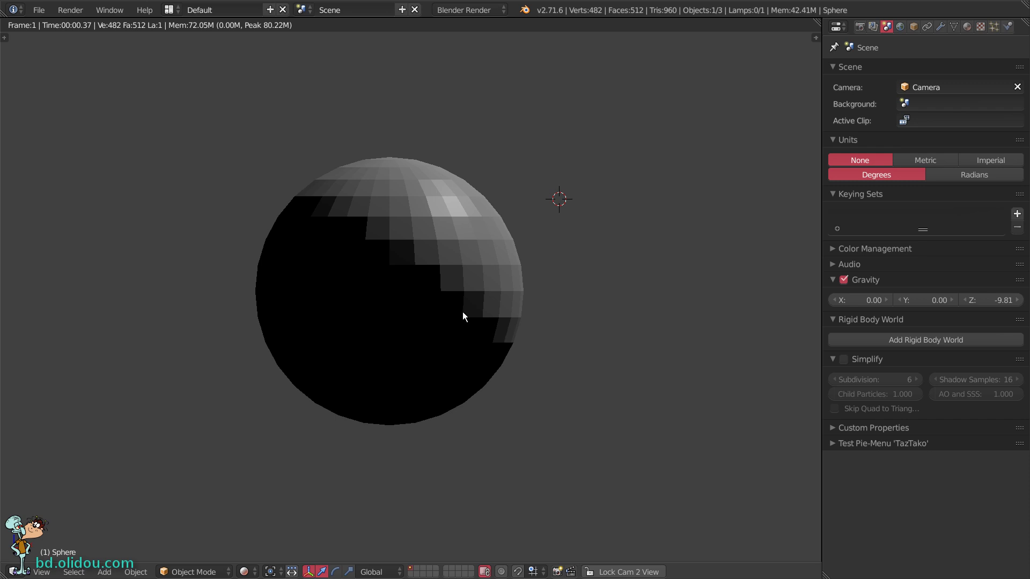
key(ctrl+b)
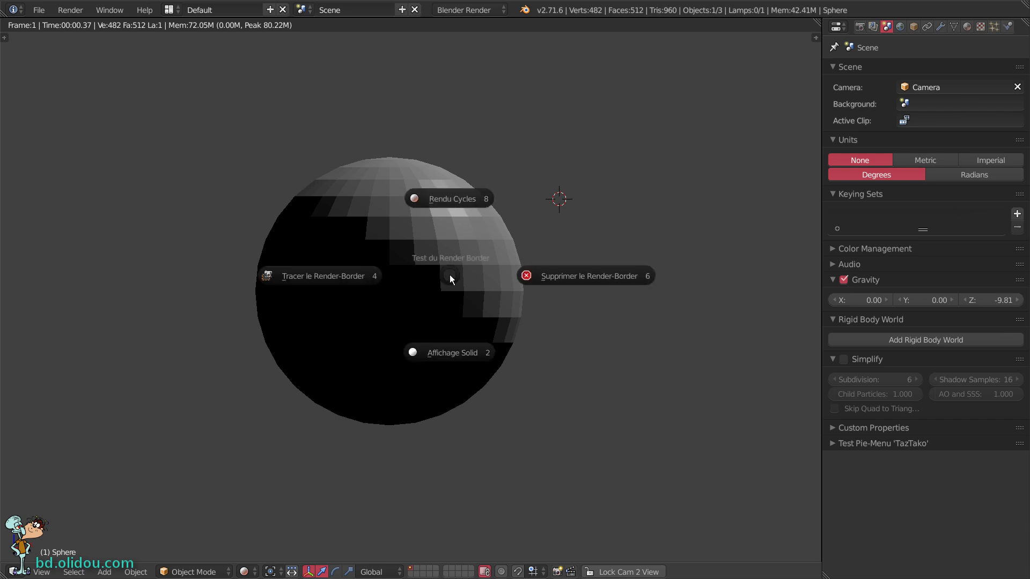
click(329, 276)
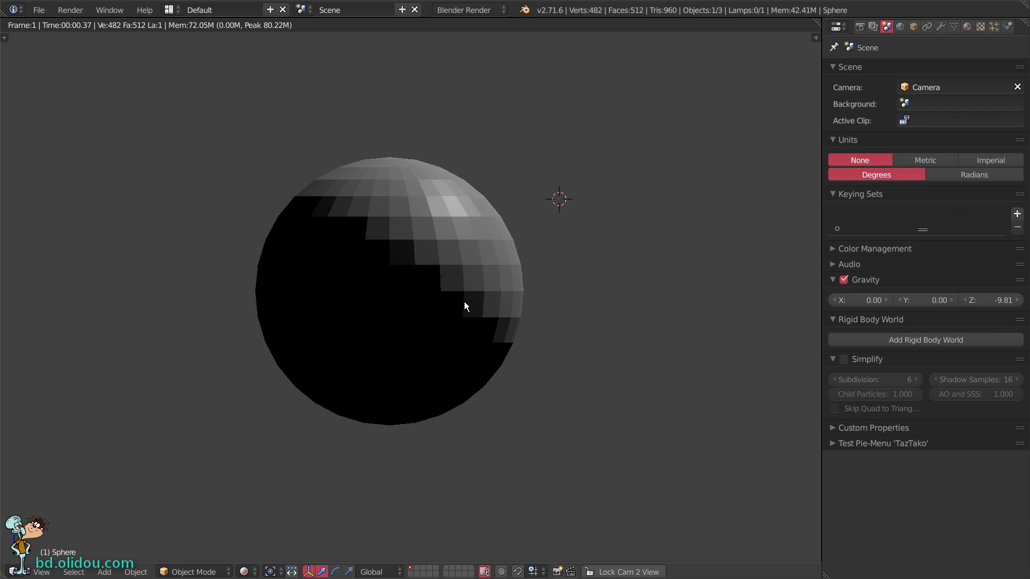
key(ctrl+b)
click(357, 288)
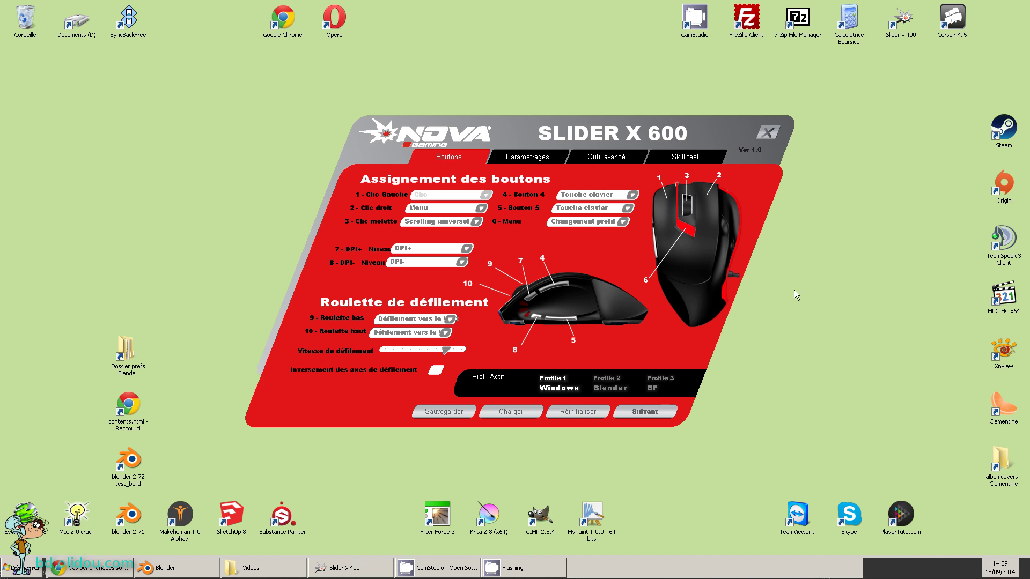
In the Slider X 600 mouse software, assign Bouton 4 as Touche clavier with the Ctrl + F5 shortcut
click(555, 283)
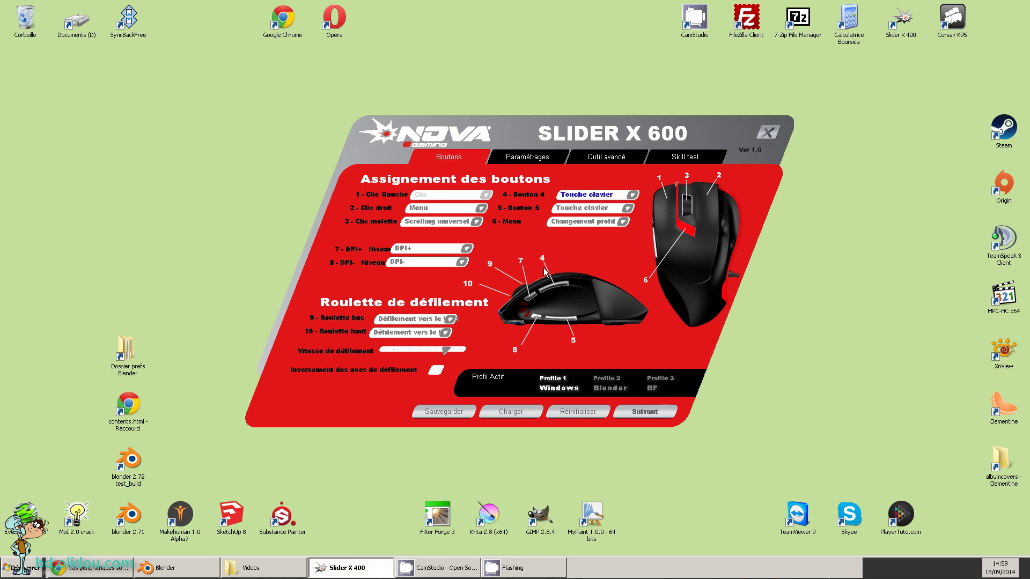
click(633, 193)
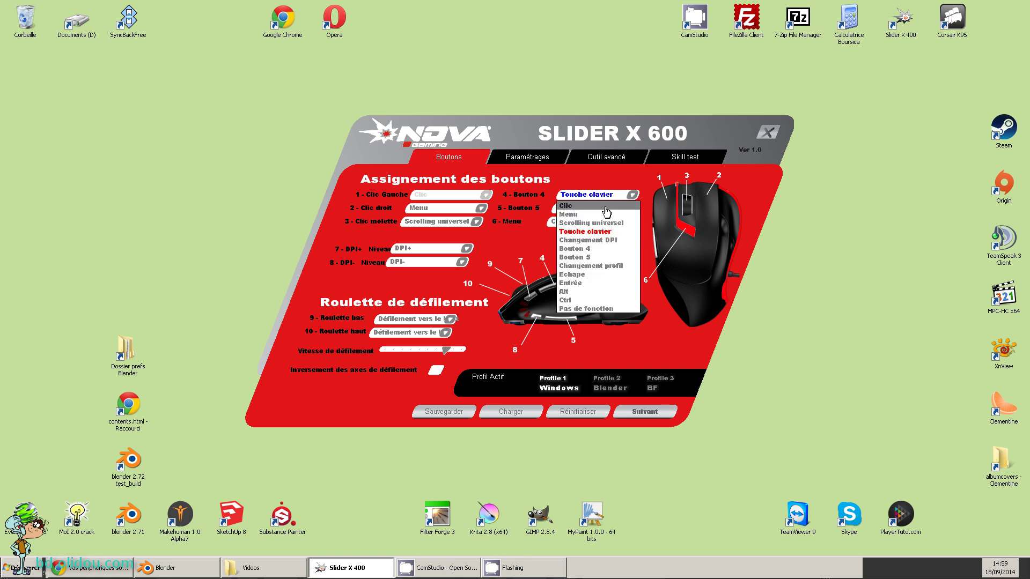
click(584, 232)
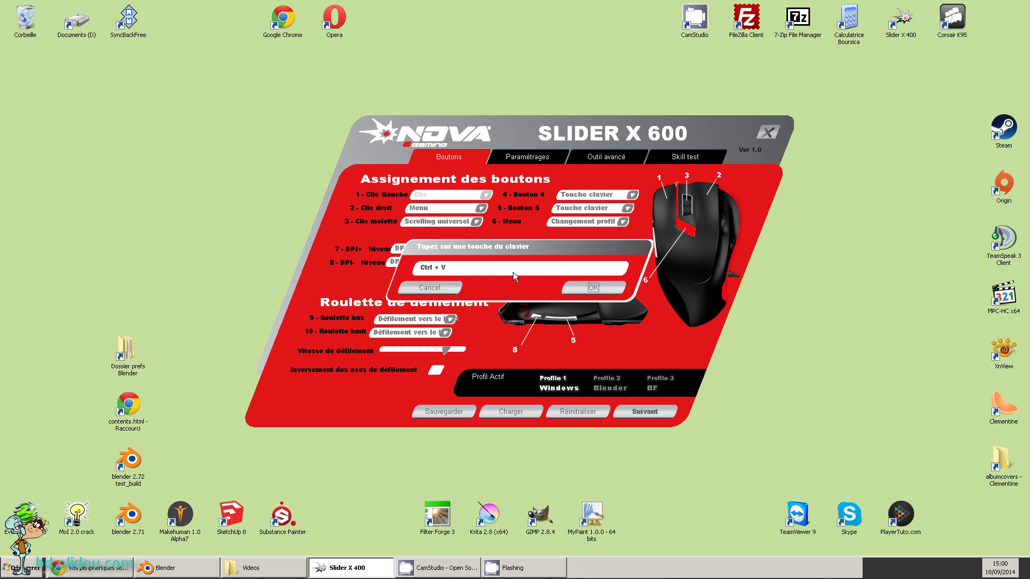
key(ctrl+F5)
click(593, 288)
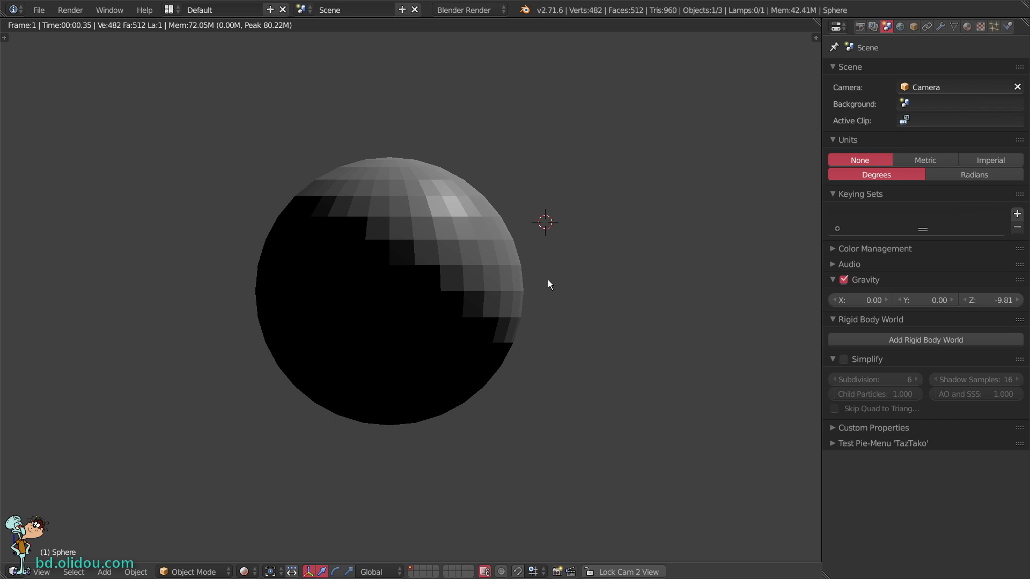
Back in Blender, test the Render Border pie menu beside the sphere by choosing Rendu Cycles and returning to Affichage Solid
key(ctrl+b)
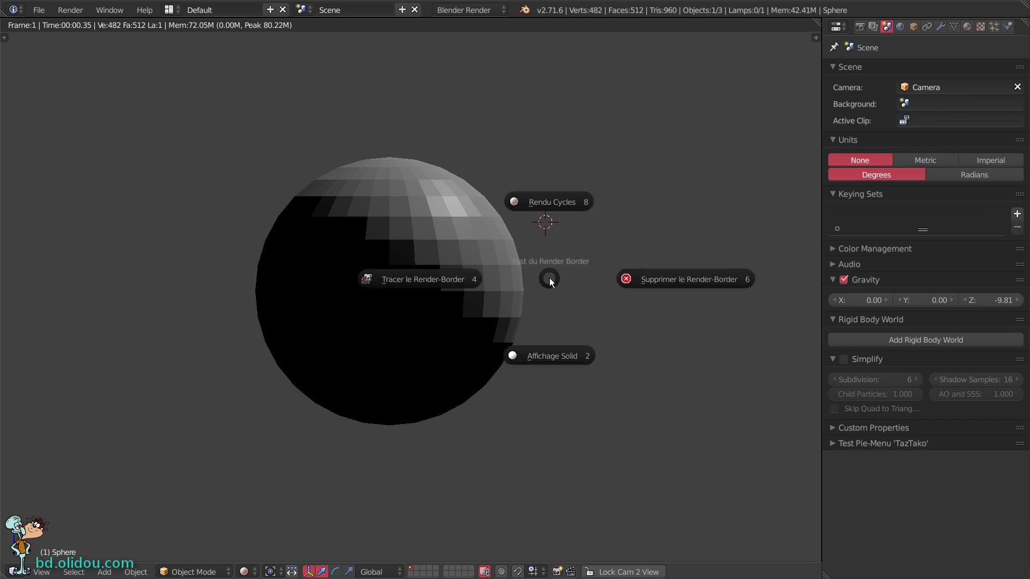
click(557, 230)
key(ctrl+b)
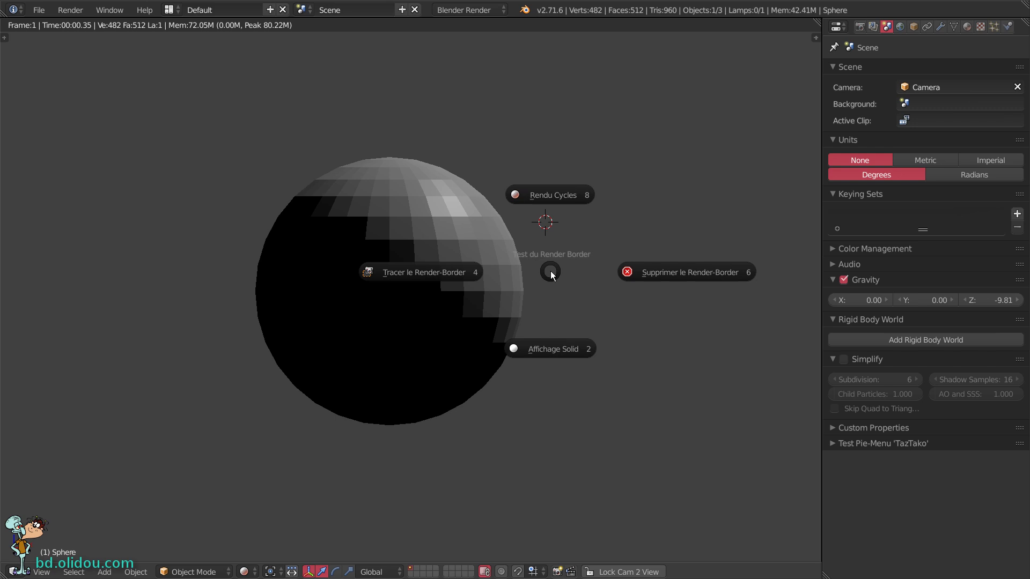
click(554, 310)
Try to start Tracer le Render-Border twice from the pie menu in the solid view
key(ctrl+b)
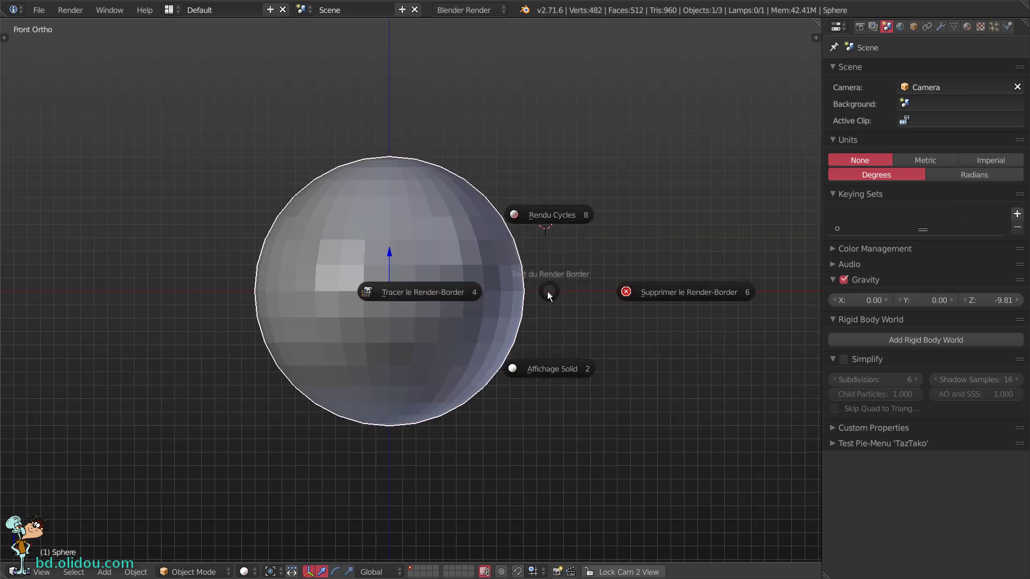
click(510, 291)
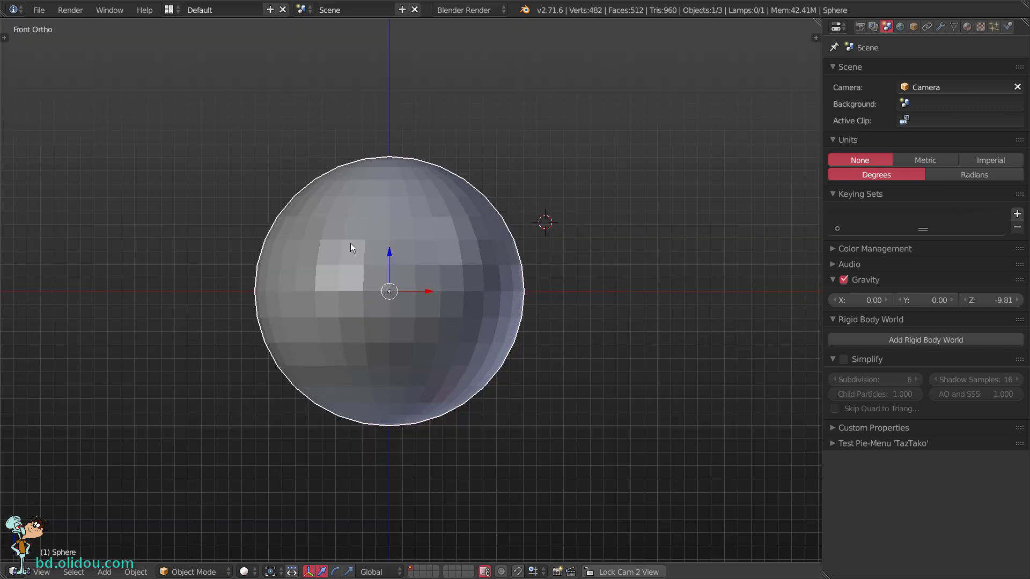
key(ctrl+b)
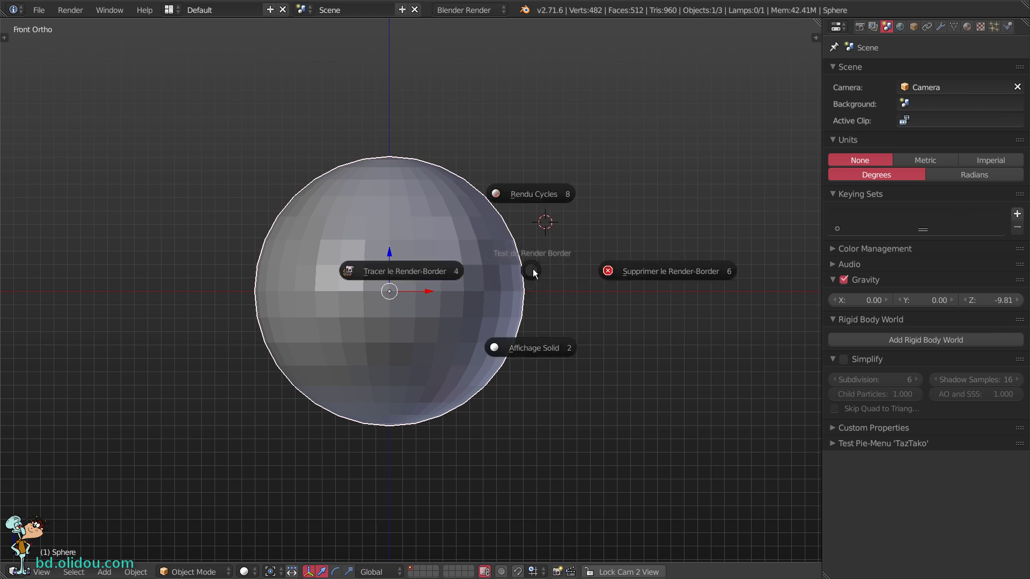
click(474, 272)
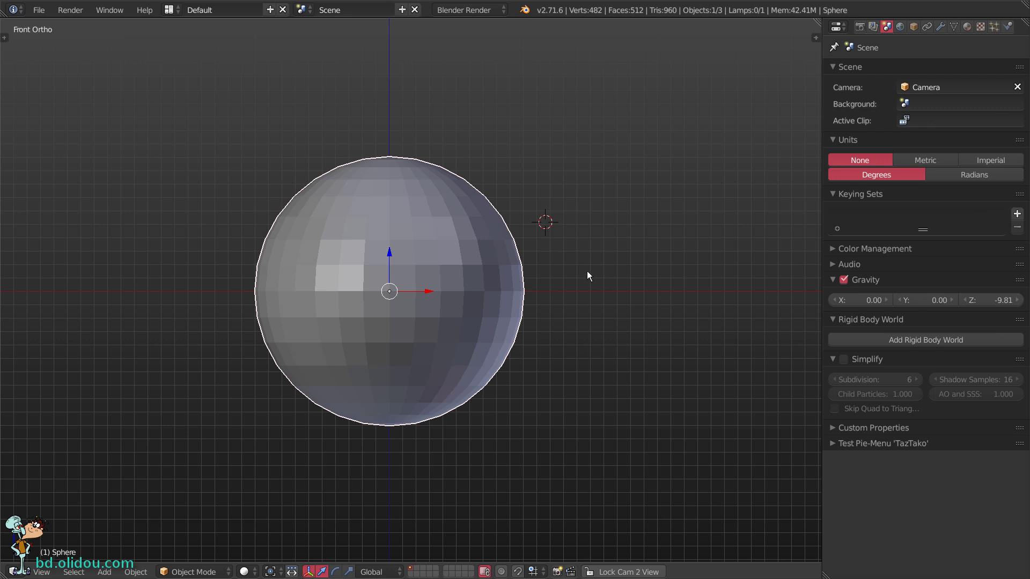
Choose Tracer le Render-Border in the pie menu and draw a rectangular render border over most of the sphere
key(ctrl+b)
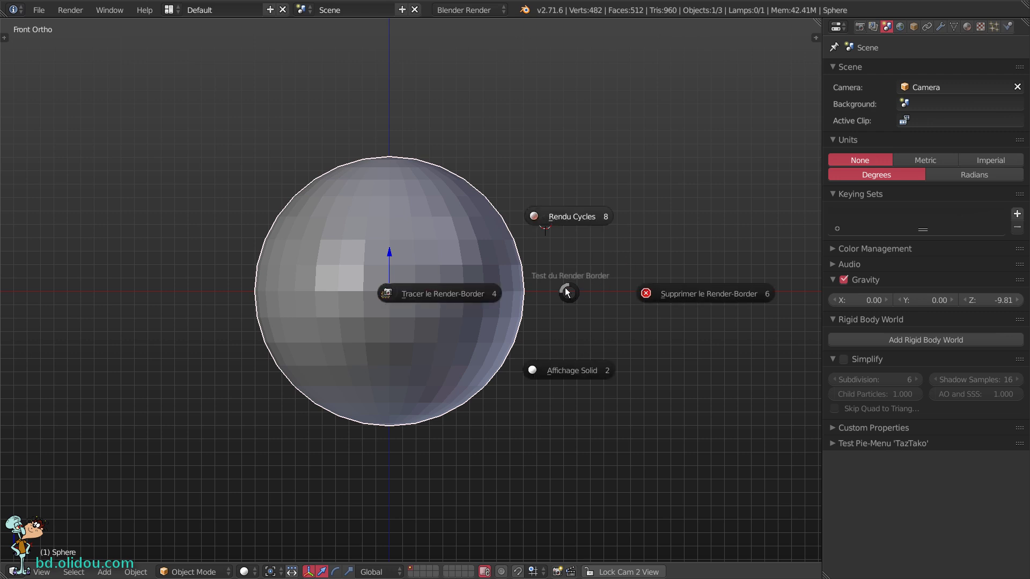
click(478, 295)
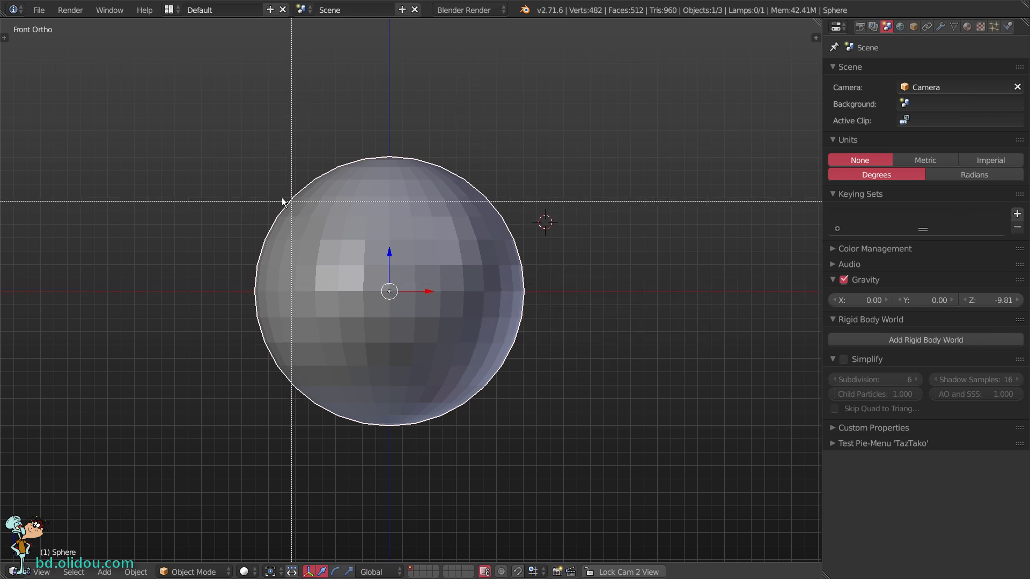
drag(255, 174, 607, 410)
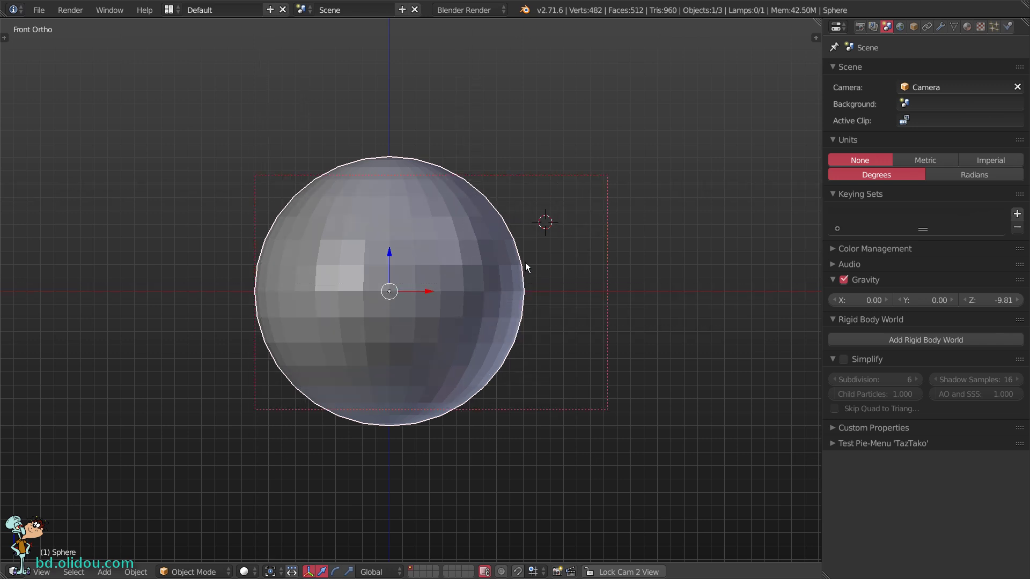
Remove the border with Supprimer le Render-Border, and switch the viewport to Rendu Cycles and back to Affichage Solid
key(ctrl+b)
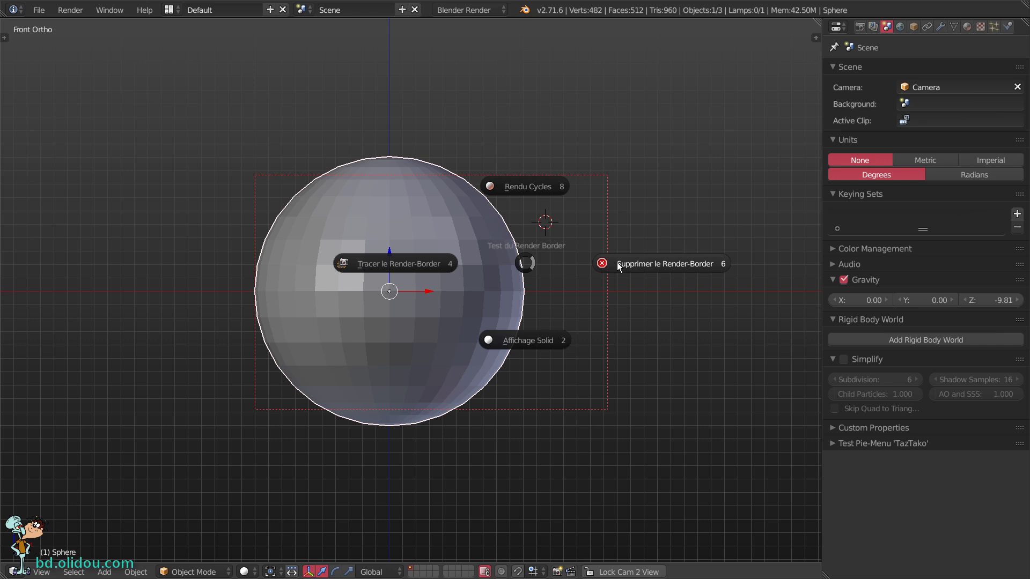
click(616, 263)
key(ctrl+b)
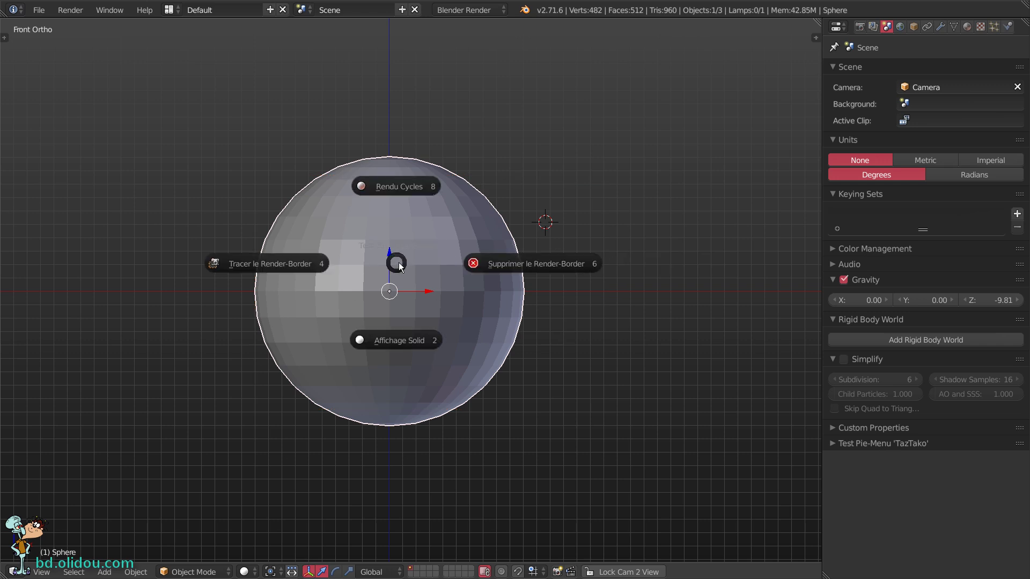
click(395, 226)
key(ctrl+b)
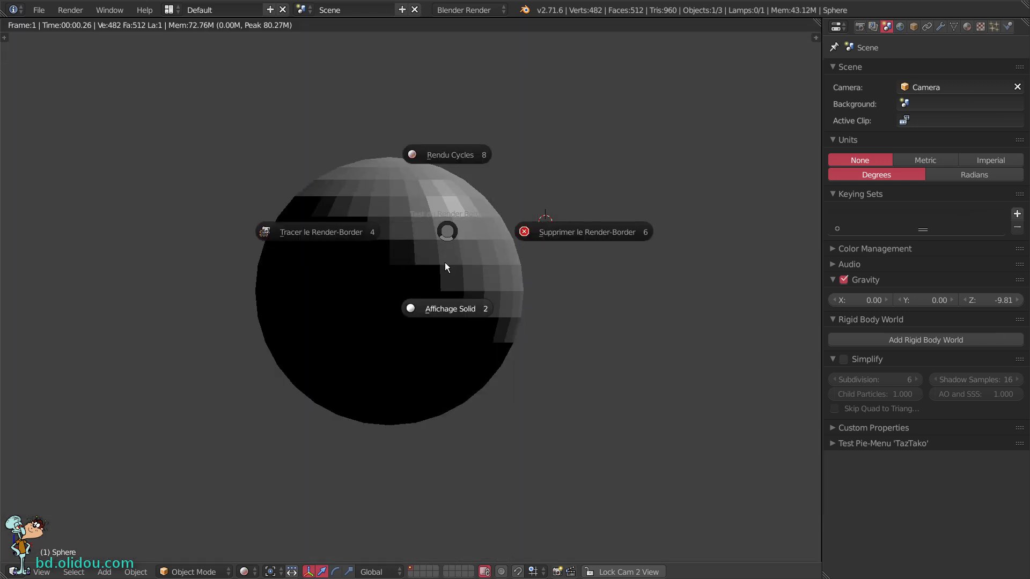
click(449, 282)
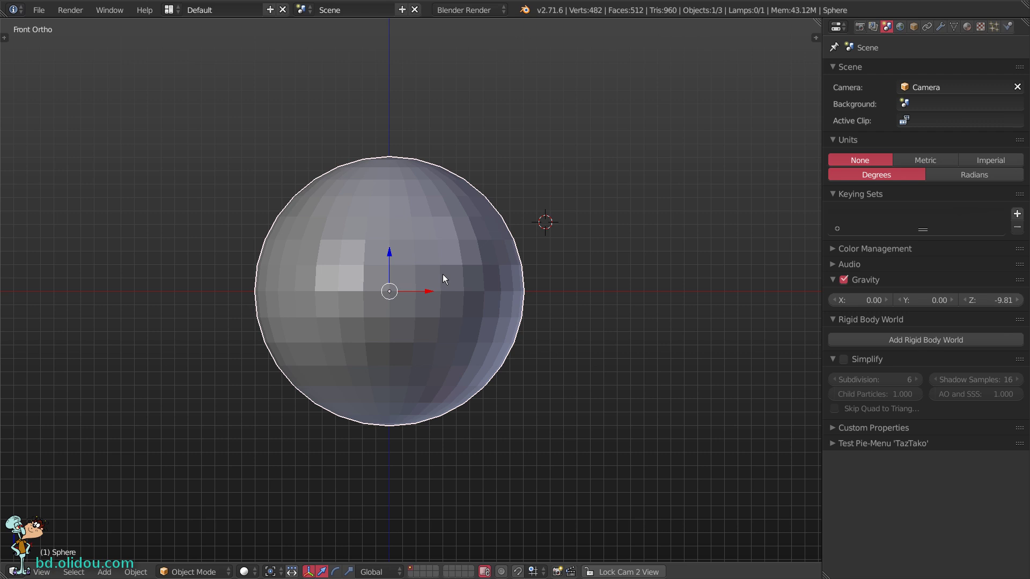